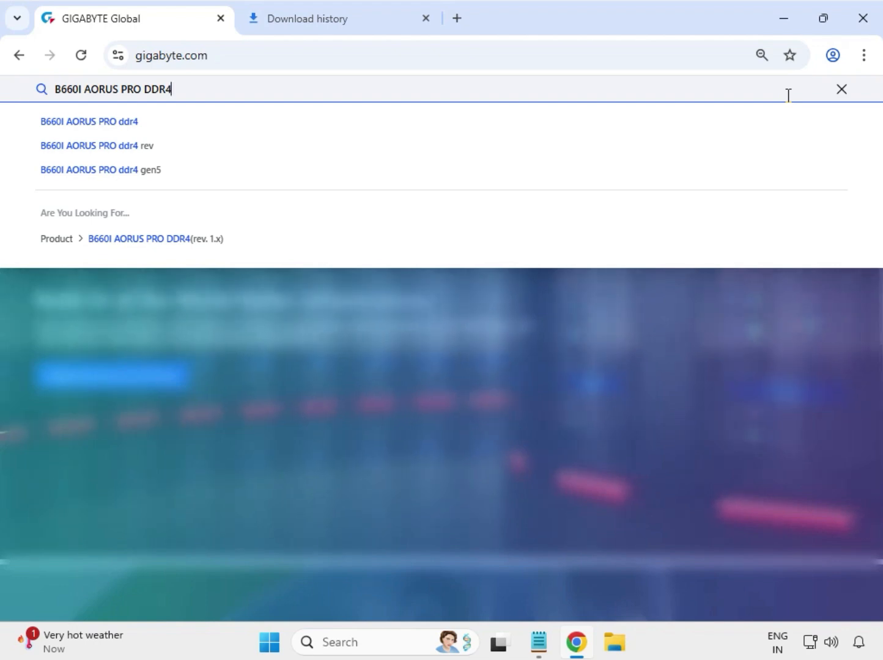
Step: Search the GIGABYTE site for B660I AORUS PRO DDR4 and filter the results to Product
{"action": "key", "text": "Return"}
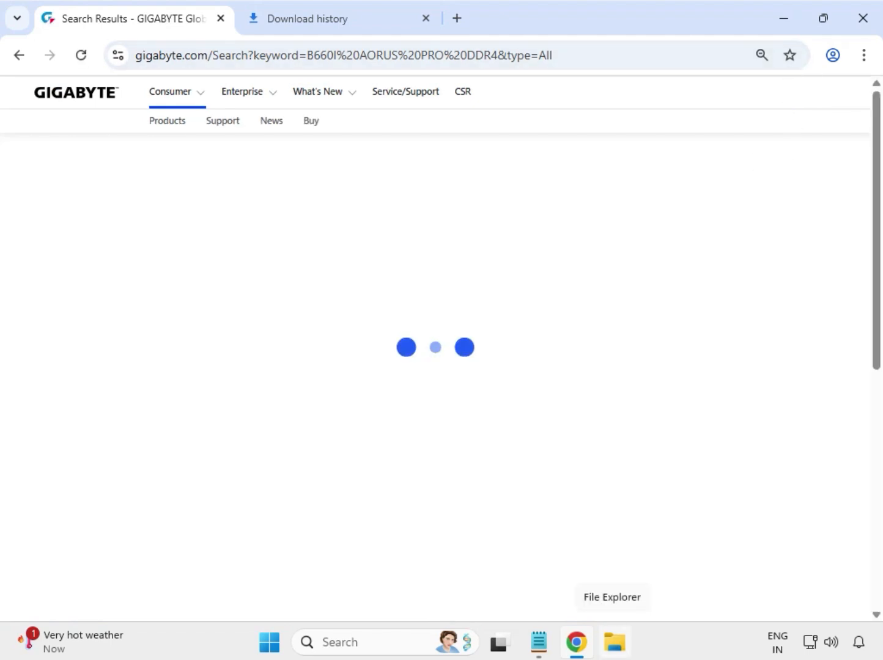
{"action": "left_click", "coordinate": [72, 228]}
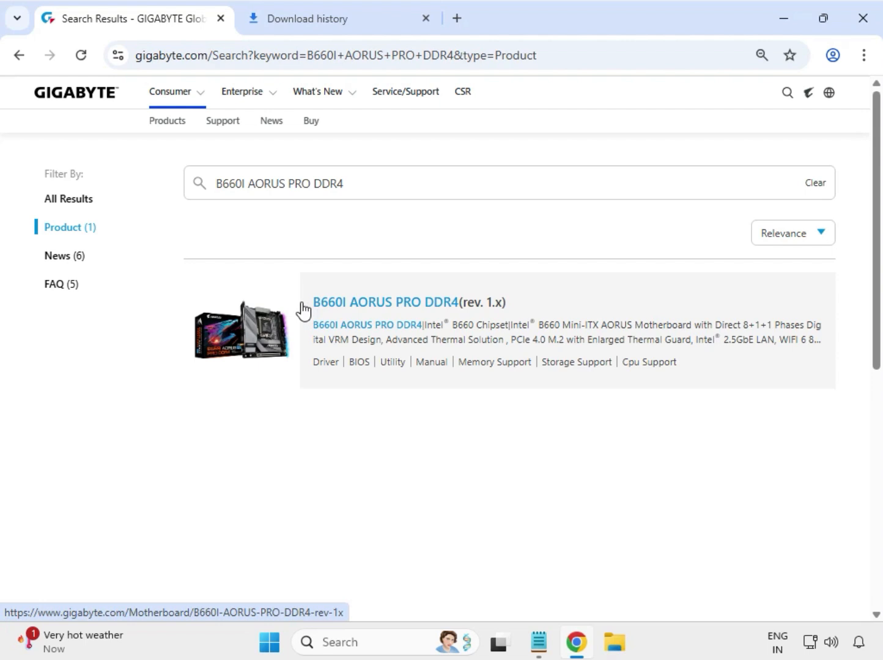
Step: Open the B660I AORUS PRO DDR4 (rev. 1.x) product page and go to its Support downloads
{"action": "left_click", "coordinate": [354, 306]}
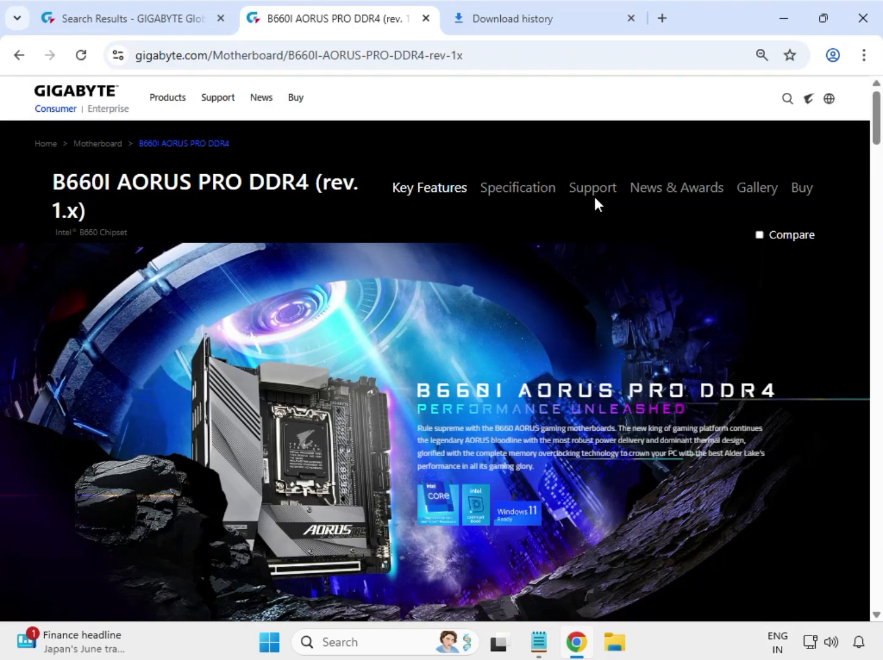
{"action": "left_click", "coordinate": [594, 188]}
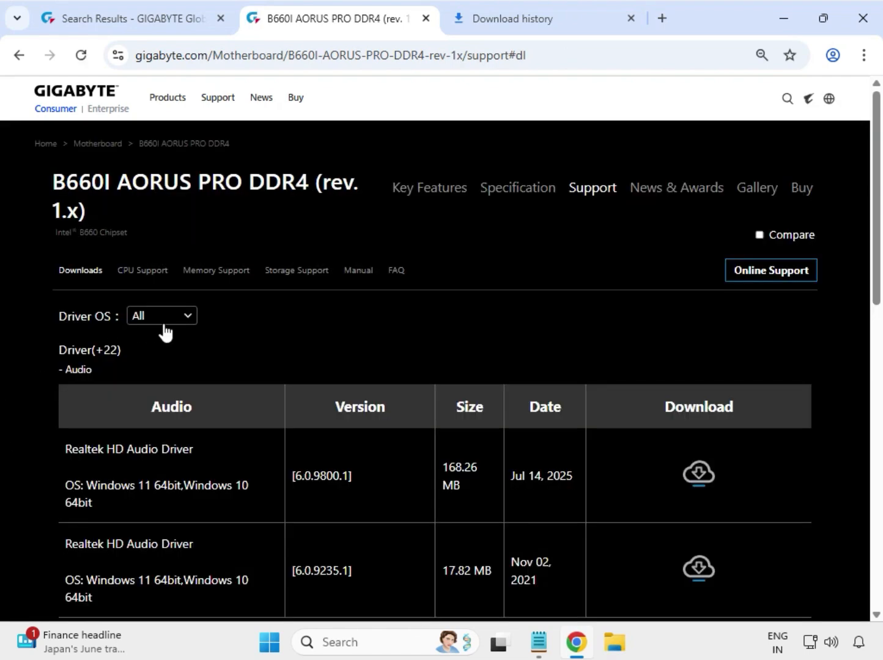
Step: Filter the driver list to Windows 11 64bit
{"action": "left_click", "coordinate": [190, 320]}
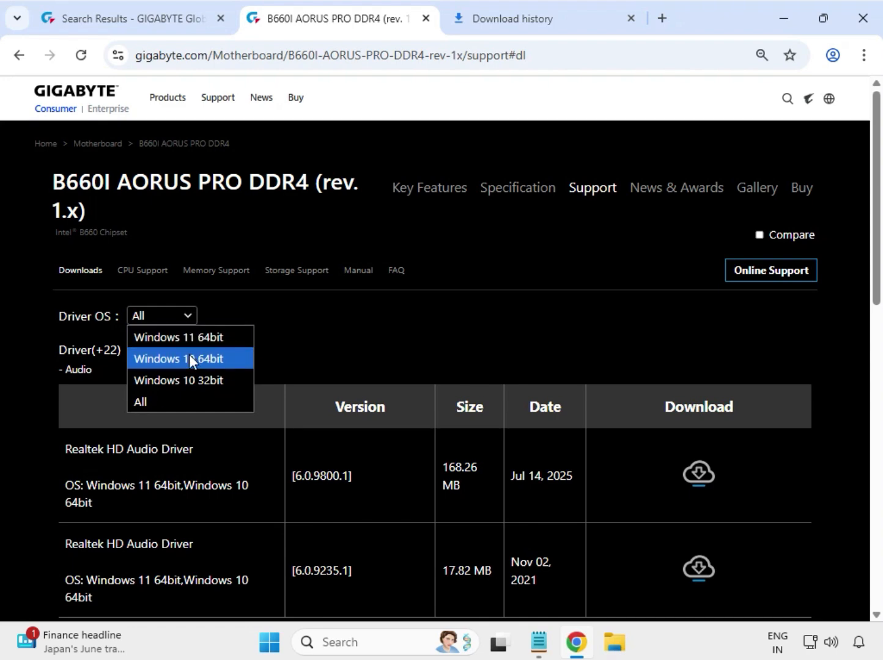
{"action": "left_click", "coordinate": [189, 342]}
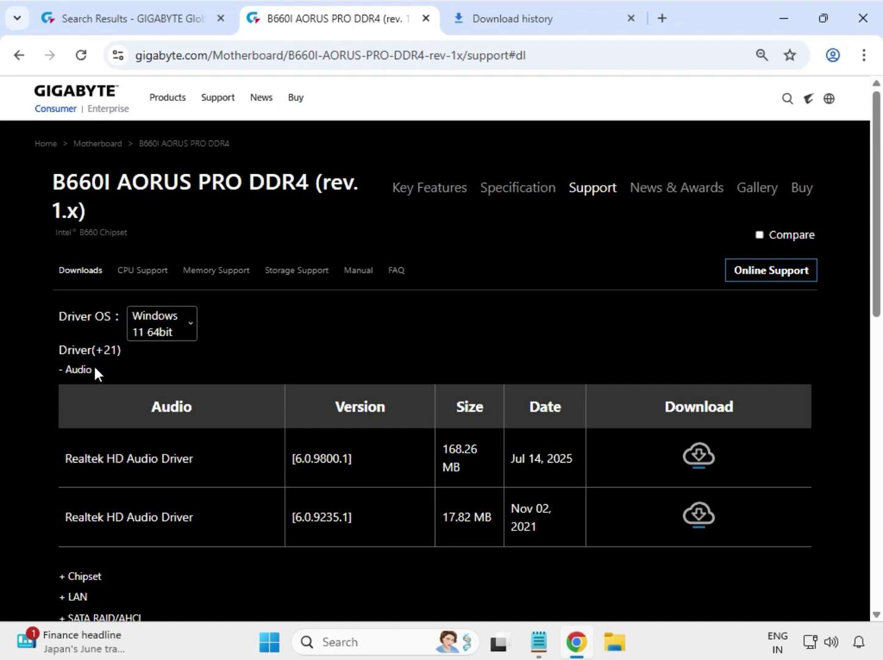
{"action": "left_click_drag", "start_coordinate": [105, 374], "coordinate": [65, 372]}
{"action": "left_click", "coordinate": [86, 454]}
Step: Download the newest Realtek HD Audio Driver 6.0.9800.1, released Jul 14, 2025
{"action": "left_click_drag", "start_coordinate": [109, 459], "coordinate": [179, 462]}
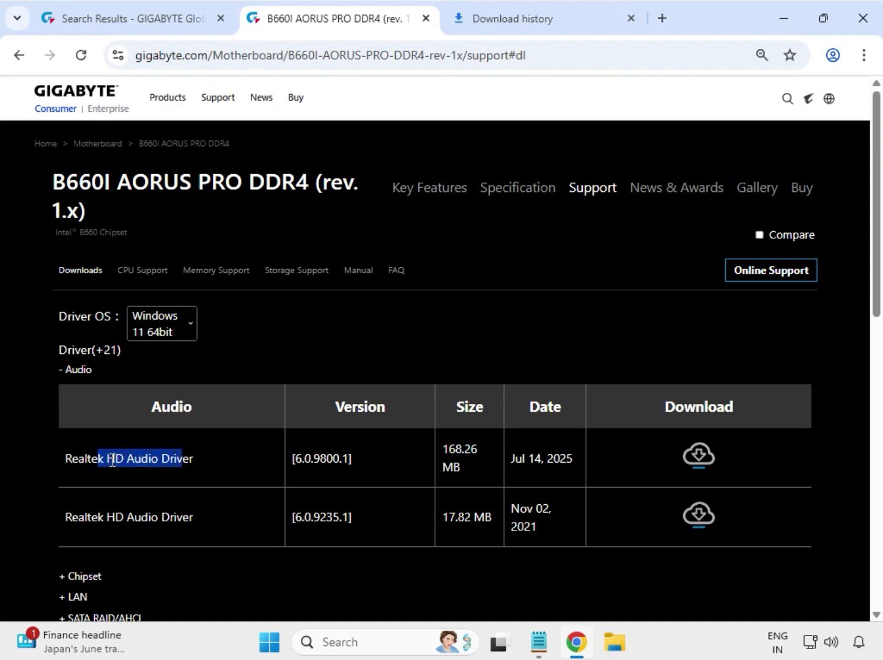
{"action": "left_click_drag", "start_coordinate": [511, 461], "coordinate": [573, 467]}
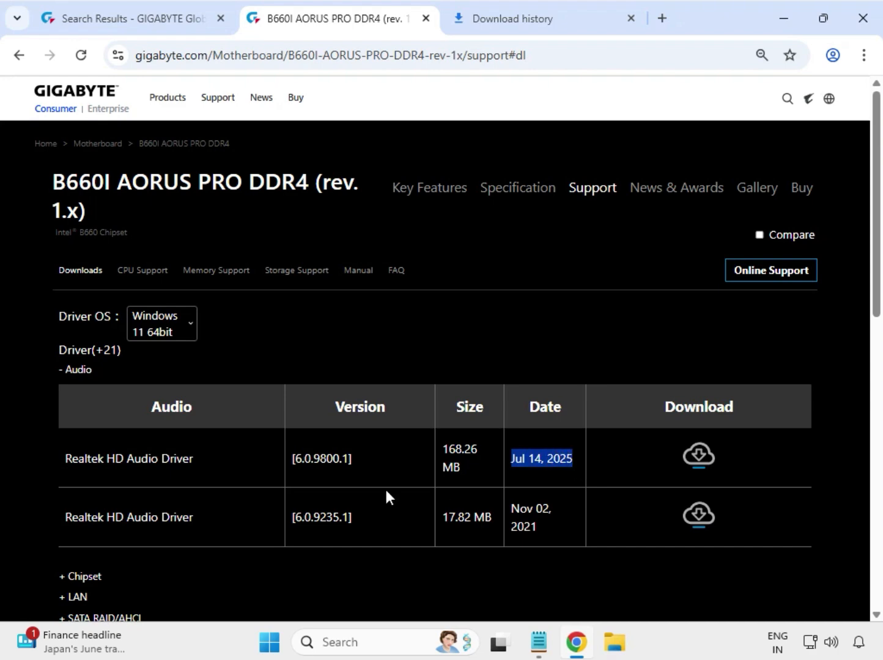
{"action": "left_click_drag", "start_coordinate": [108, 458], "coordinate": [207, 462]}
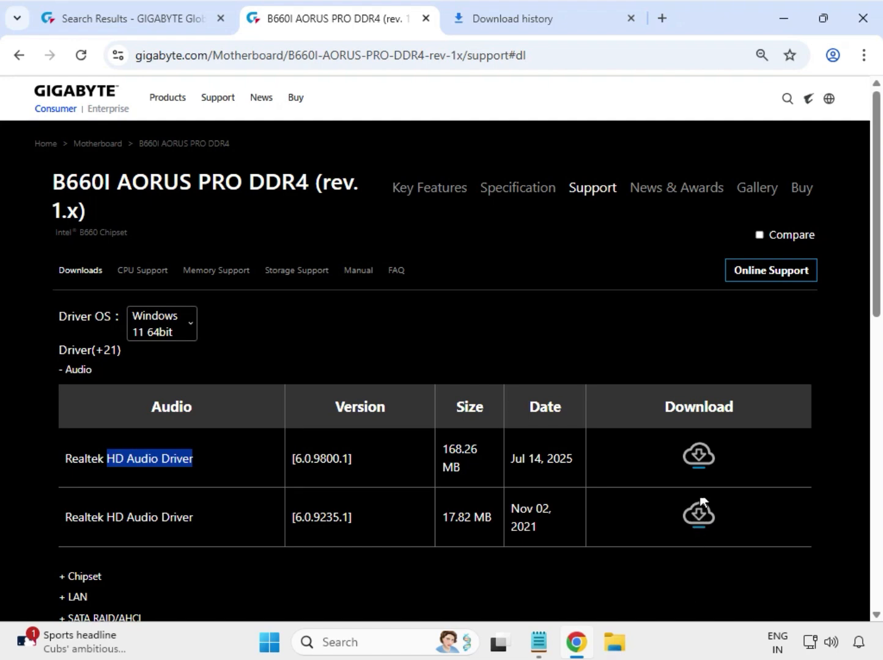
{"action": "left_click", "coordinate": [704, 463]}
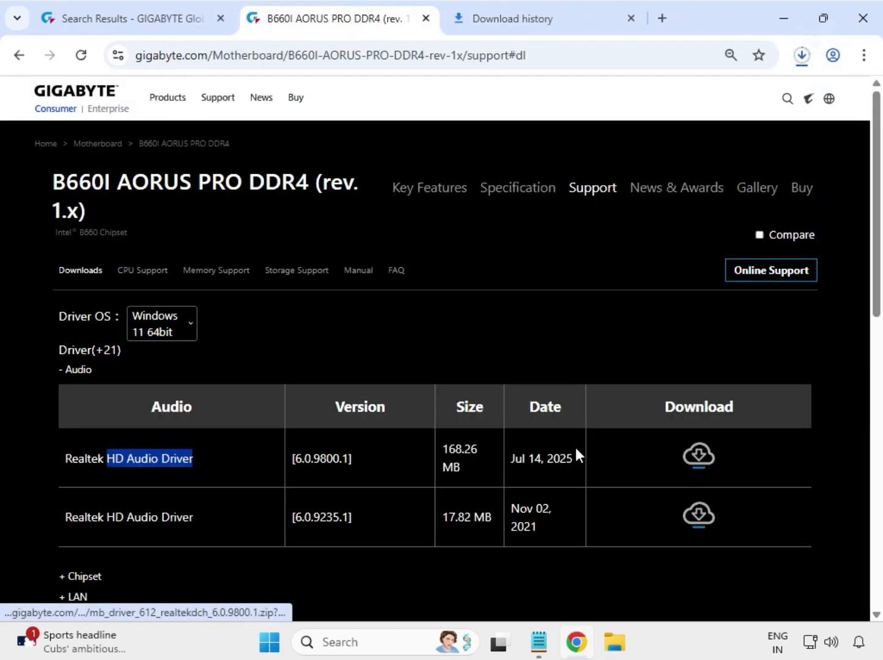
{"action": "scroll", "coordinate": [575, 456], "scroll_direction": "down", "scroll_amount": 4}
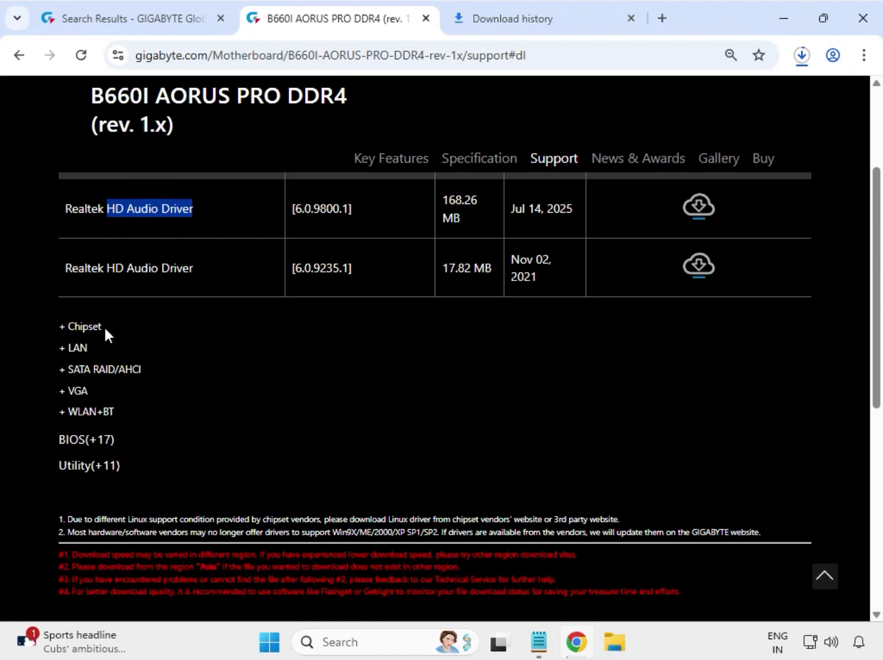
Step: Expand Chipset and download the latest Intel Serial I/O driver 30.100.2221.20
{"action": "left_click_drag", "start_coordinate": [104, 324], "coordinate": [68, 322]}
{"action": "left_click", "coordinate": [67, 322]}
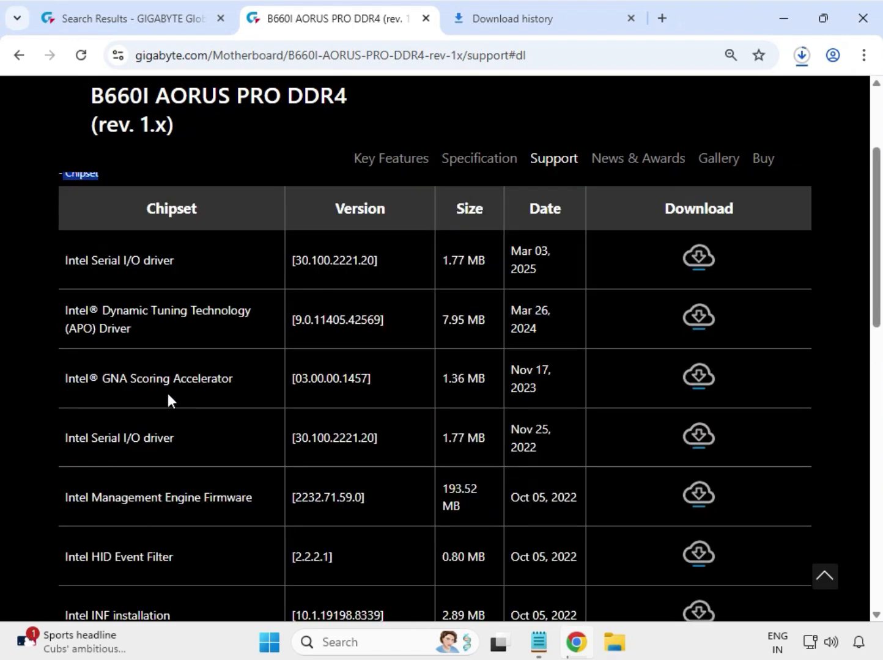
{"action": "left_click_drag", "start_coordinate": [92, 322], "coordinate": [192, 329]}
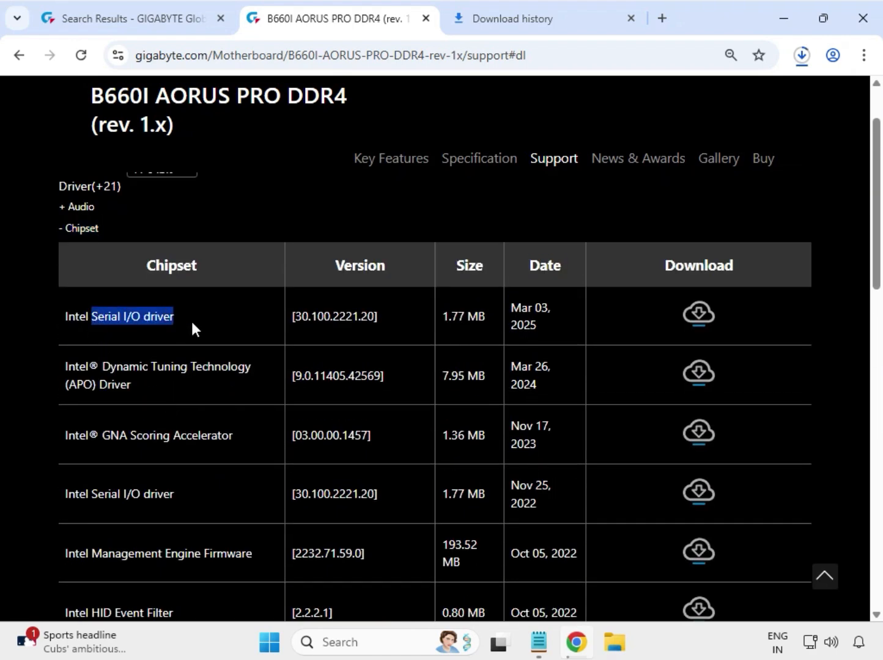
{"action": "left_click", "coordinate": [697, 318]}
{"action": "scroll", "coordinate": [176, 505], "scroll_direction": "down", "scroll_amount": 3}
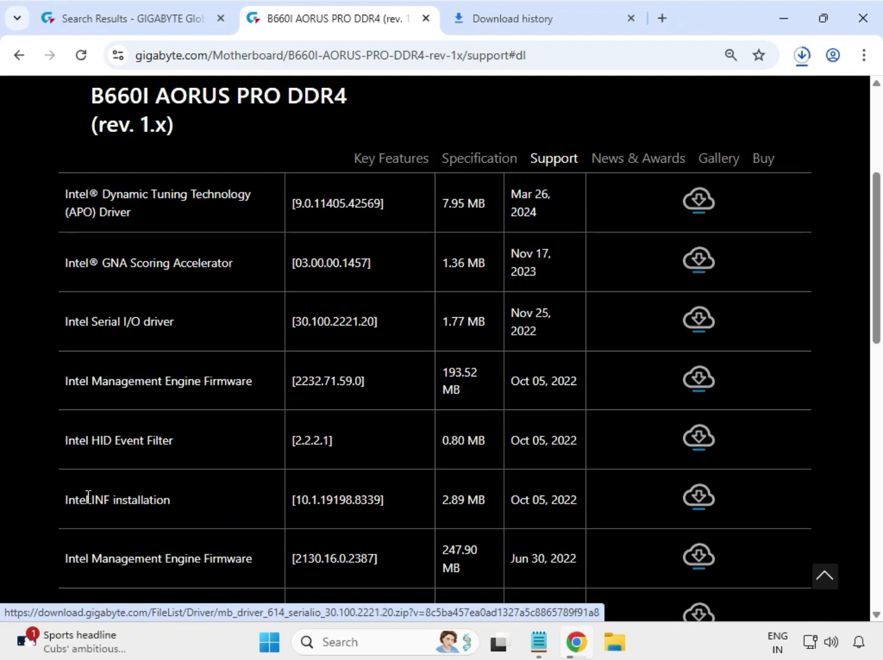
Step: Download Intel INF installation 10.1.19198.8339 and expand the LAN drivers
{"action": "left_click_drag", "start_coordinate": [88, 496], "coordinate": [691, 499]}
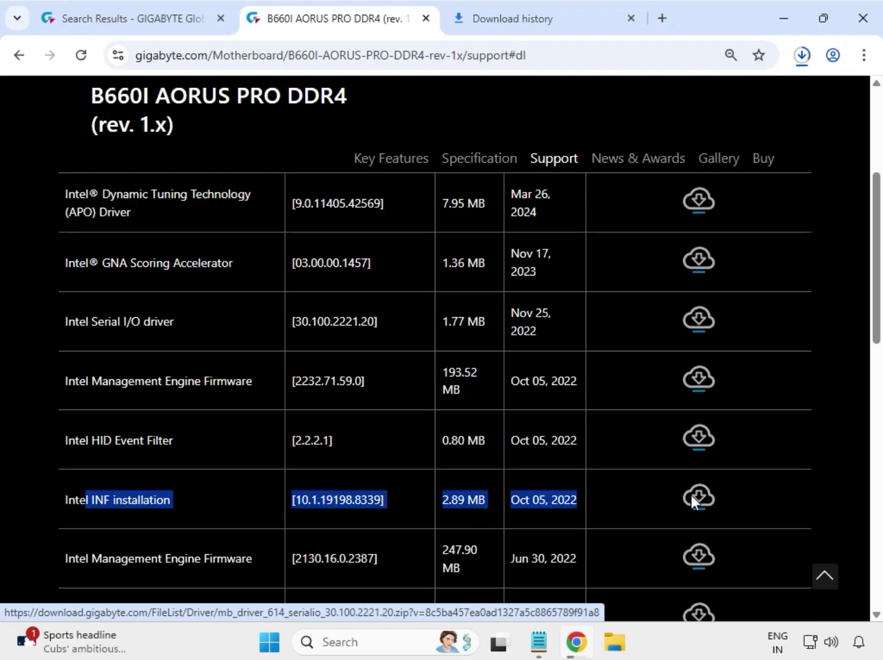
{"action": "left_click", "coordinate": [696, 496]}
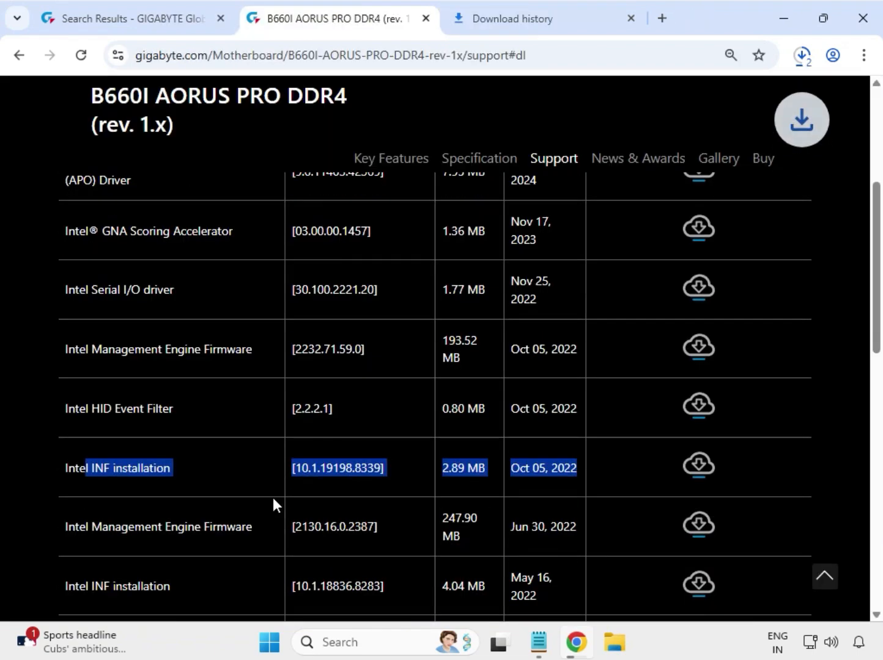
{"action": "scroll", "coordinate": [273, 499], "scroll_direction": "down", "scroll_amount": 4}
{"action": "left_click_drag", "start_coordinate": [90, 476], "coordinate": [73, 479]}
{"action": "scroll", "coordinate": [73, 474], "scroll_direction": "down", "scroll_amount": 5}
{"action": "scroll", "coordinate": [79, 472], "scroll_direction": "up", "scroll_amount": 7}
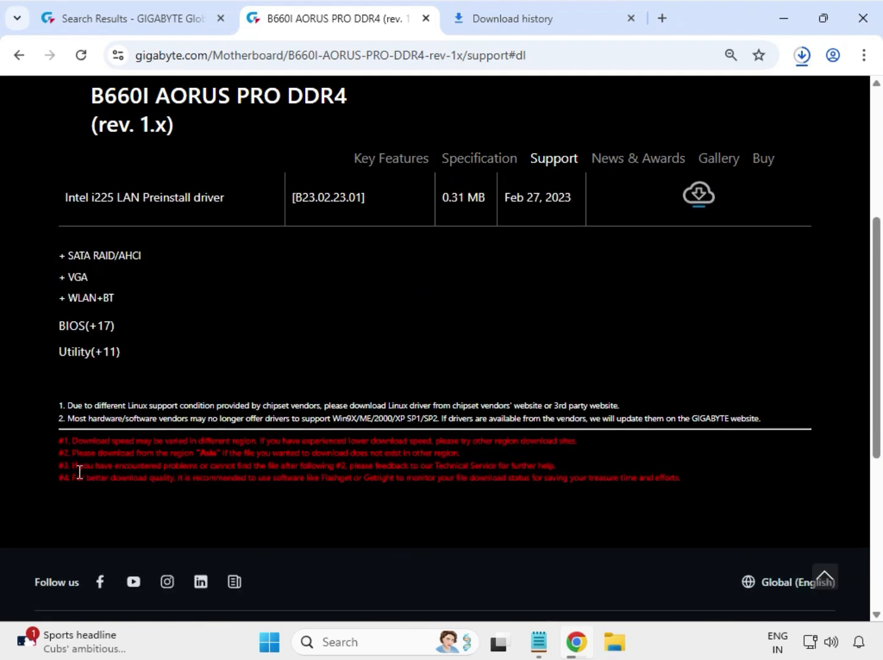
Step: Download the Intel i225 & i226 LAN driver 2.1.5.4
{"action": "left_click_drag", "start_coordinate": [64, 401], "coordinate": [531, 394]}
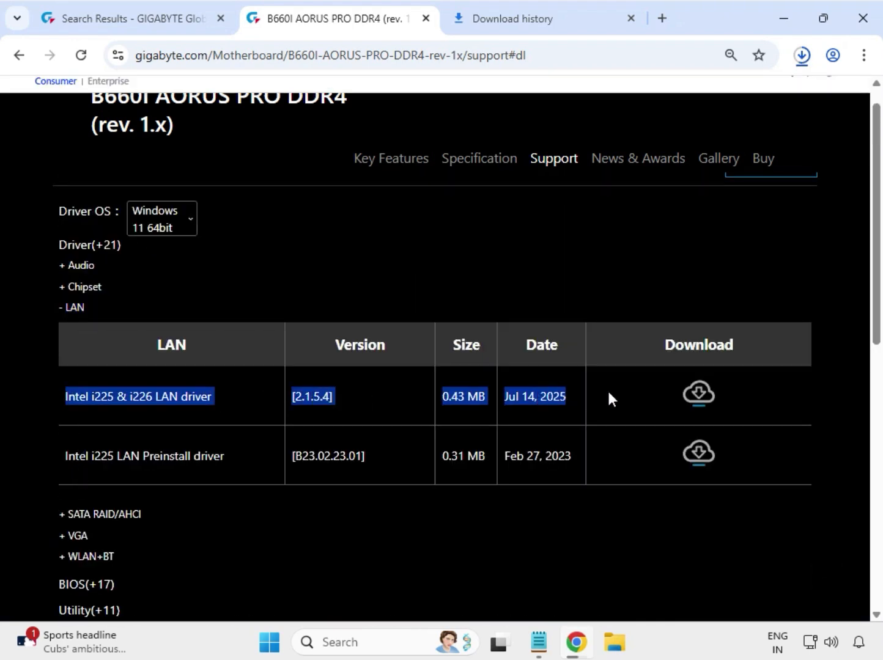
{"action": "left_click", "coordinate": [697, 405]}
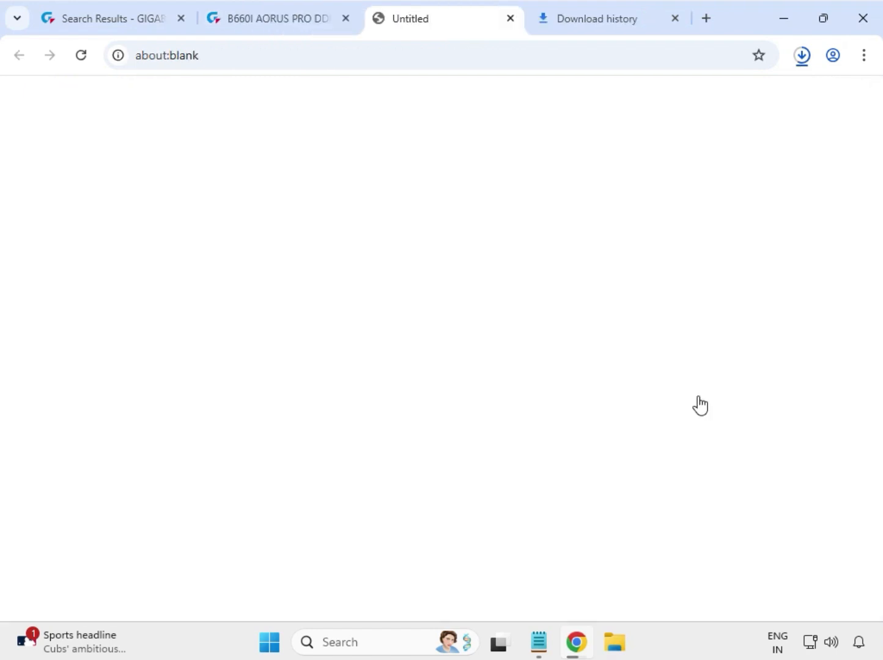
{"action": "left_click", "coordinate": [19, 397]}
{"action": "scroll", "coordinate": [98, 522], "scroll_direction": "down", "scroll_amount": 1}
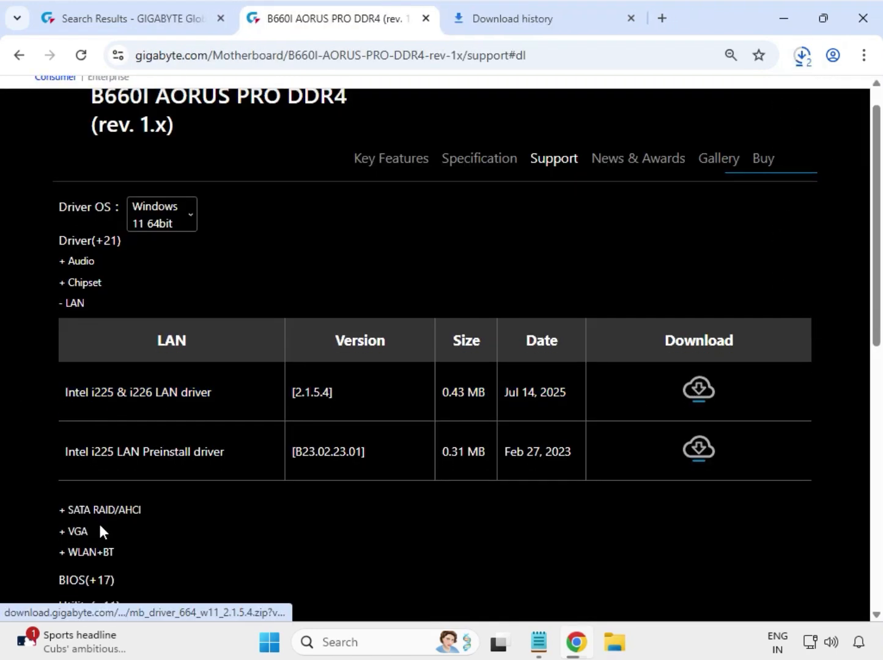
Step: Expand VGA and download Intel Graphic Driver 32.0.101.5542, released Oct 16, 2024
{"action": "double_click", "coordinate": [72, 450]}
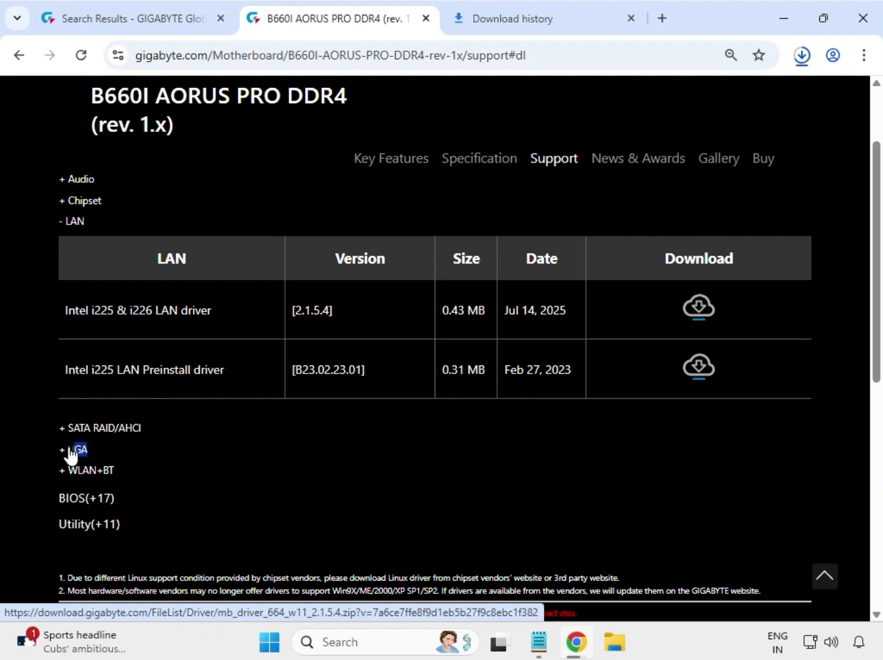
{"action": "scroll", "coordinate": [77, 463], "scroll_direction": "up", "scroll_amount": 1}
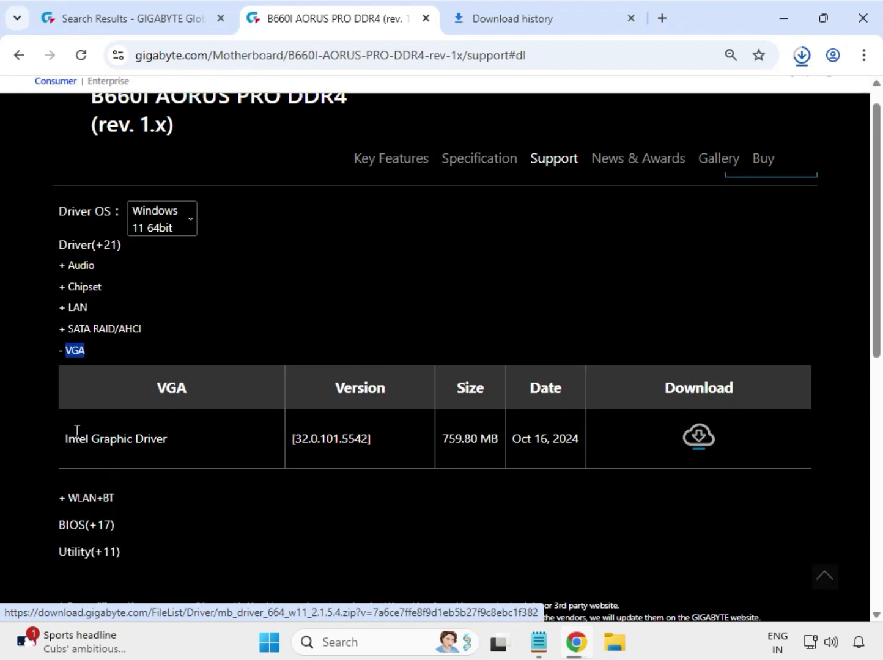
{"action": "left_click_drag", "start_coordinate": [68, 439], "coordinate": [311, 429]}
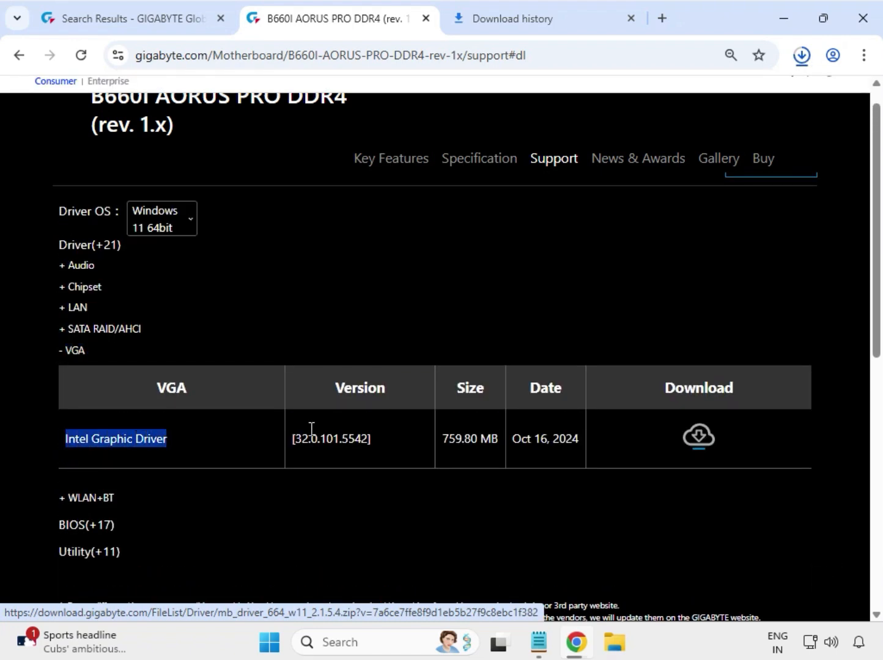
{"action": "left_click_drag", "start_coordinate": [535, 434], "coordinate": [581, 439]}
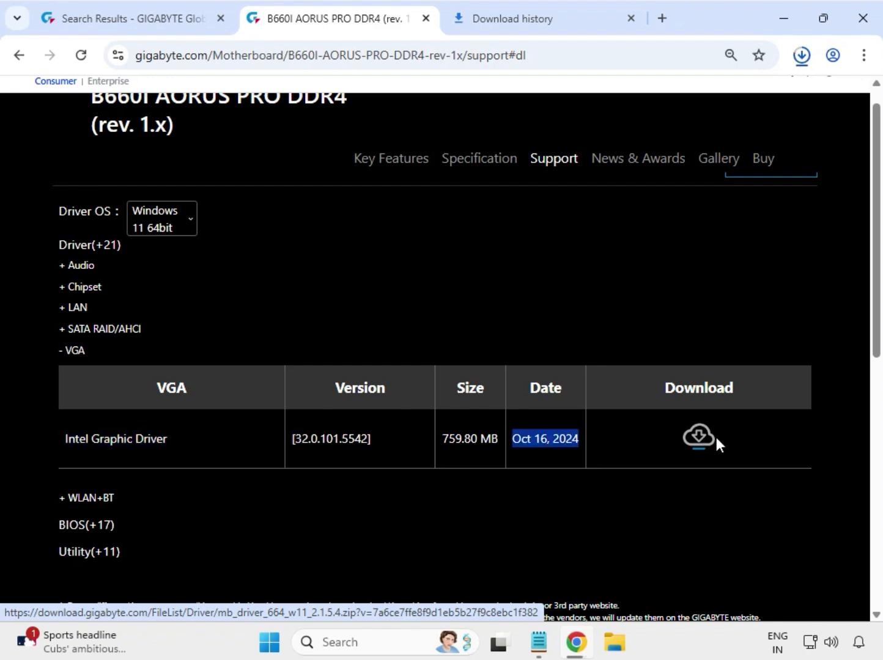
{"action": "left_click", "coordinate": [699, 438]}
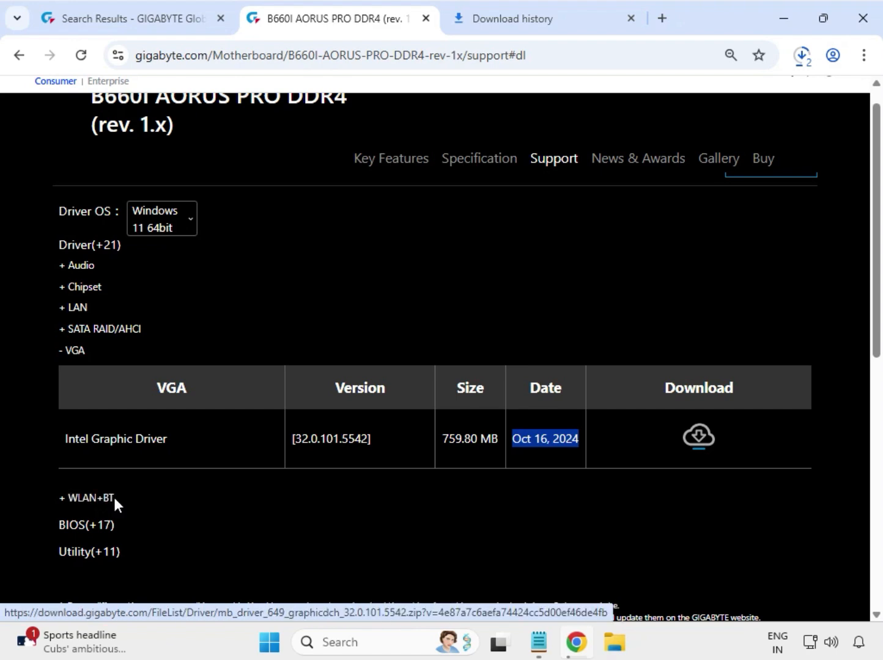
Step: Download the Intel Bluetooth 22.170.0.2 and WIFI 22.200.0.6 drivers
{"action": "left_click_drag", "start_coordinate": [113, 498], "coordinate": [221, 469]}
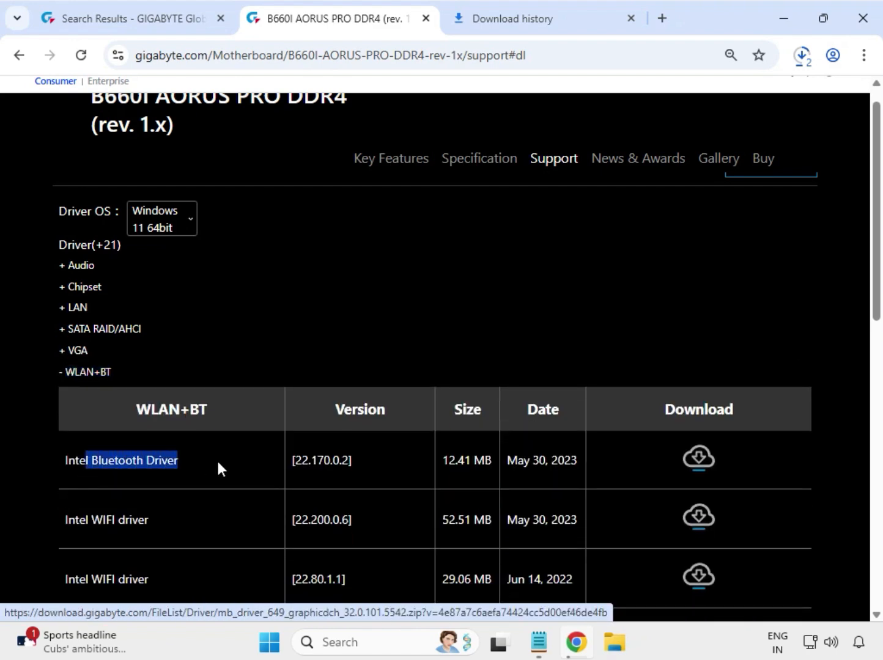
{"action": "left_click_drag", "start_coordinate": [88, 515], "coordinate": [173, 521]}
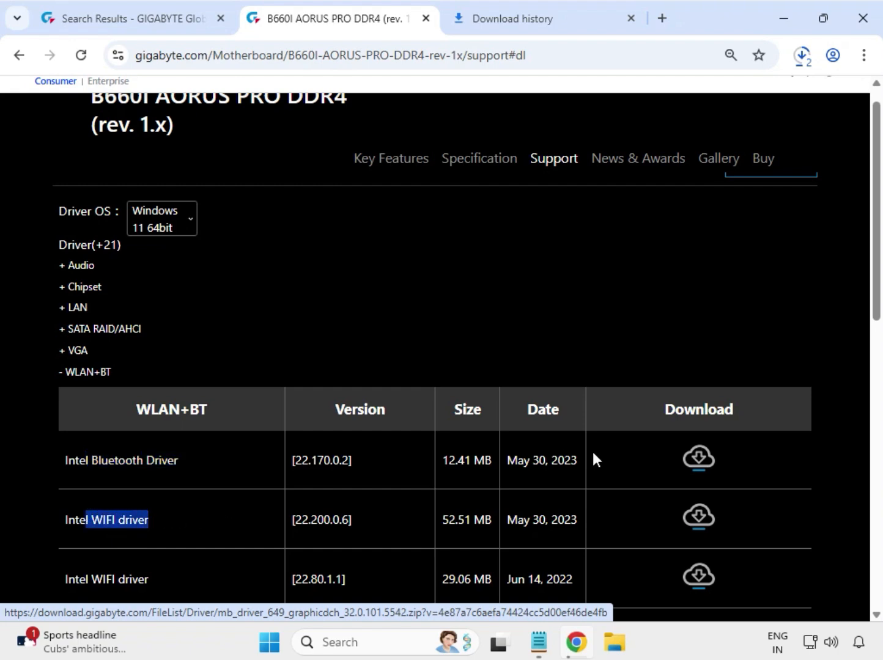
{"action": "left_click", "coordinate": [697, 458]}
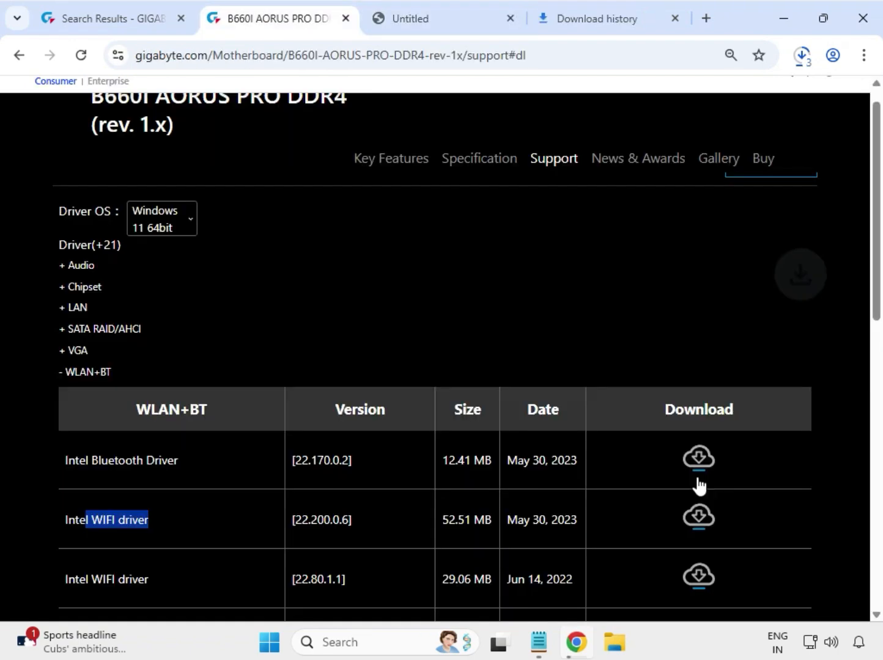
{"action": "left_click", "coordinate": [698, 517]}
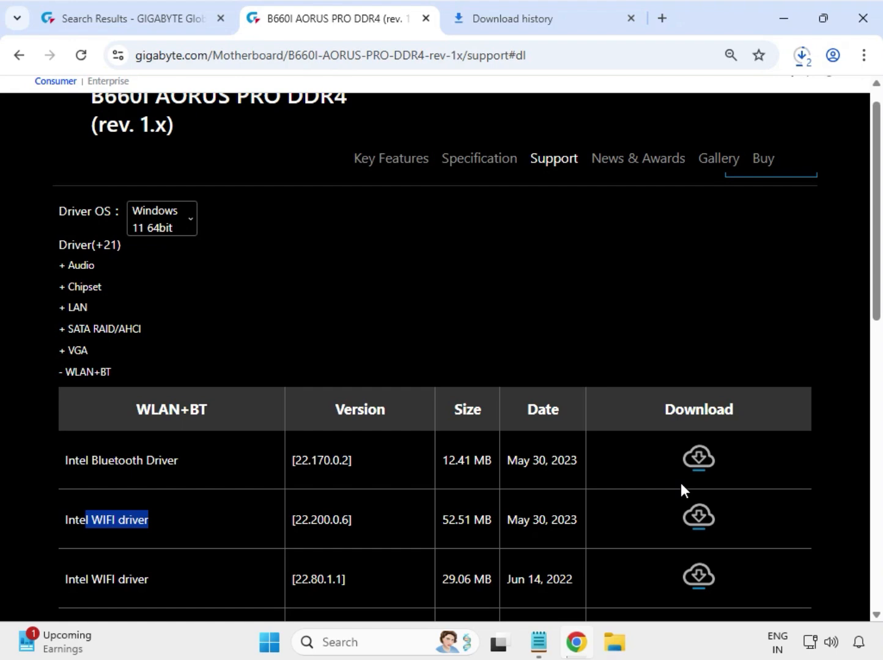
Step: Open the Downloads folder from the browser's recent downloads list
{"action": "left_click", "coordinate": [801, 56]}
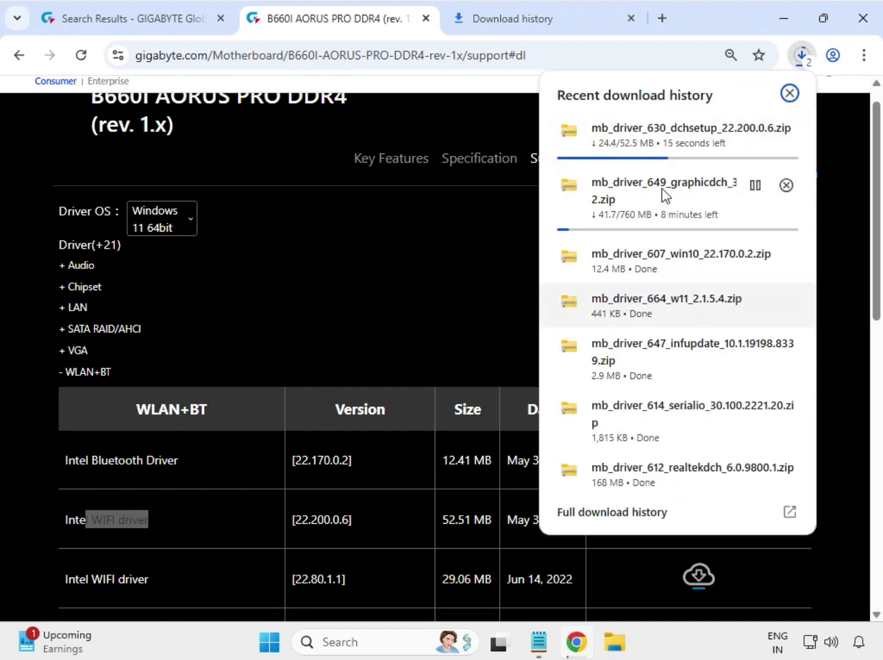
{"action": "mouse_move", "coordinate": [744, 274]}
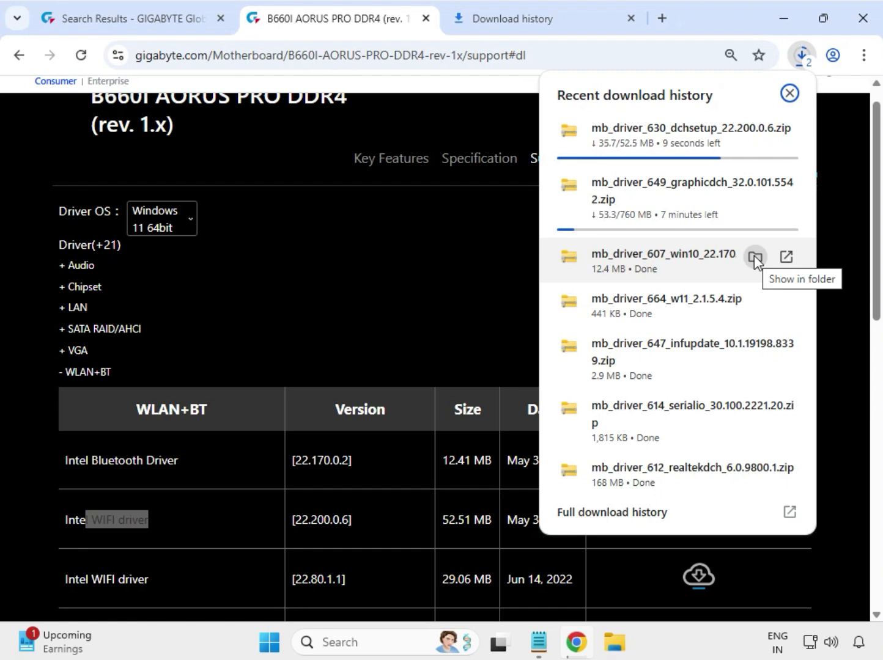
{"action": "mouse_move", "coordinate": [625, 460]}
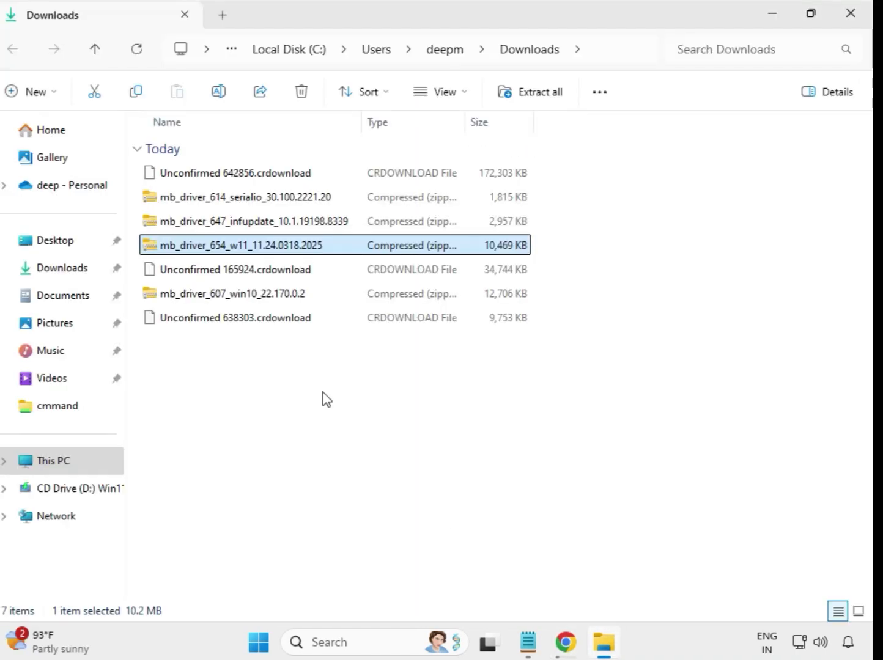
Step: Extract the mb_driver_614 serialio zip into its default folder
{"action": "left_click_drag", "start_coordinate": [322, 393], "coordinate": [299, 173]}
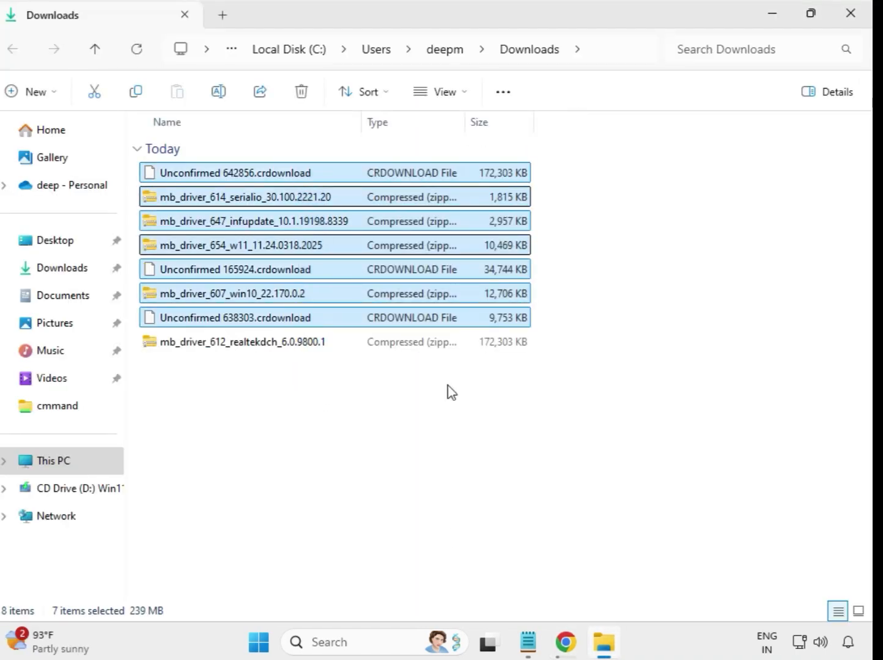
{"action": "left_click", "coordinate": [474, 408]}
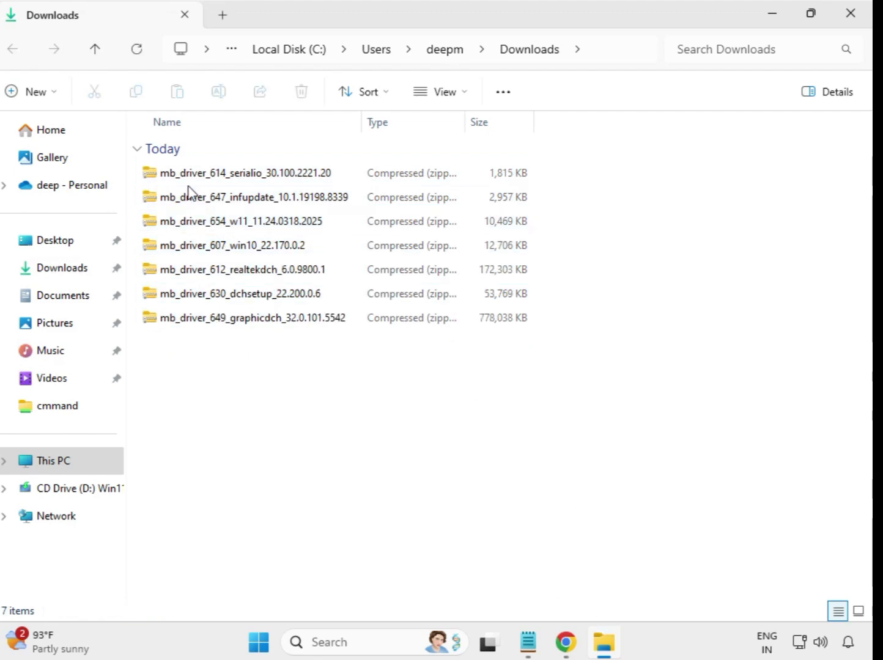
{"action": "left_click", "coordinate": [227, 181]}
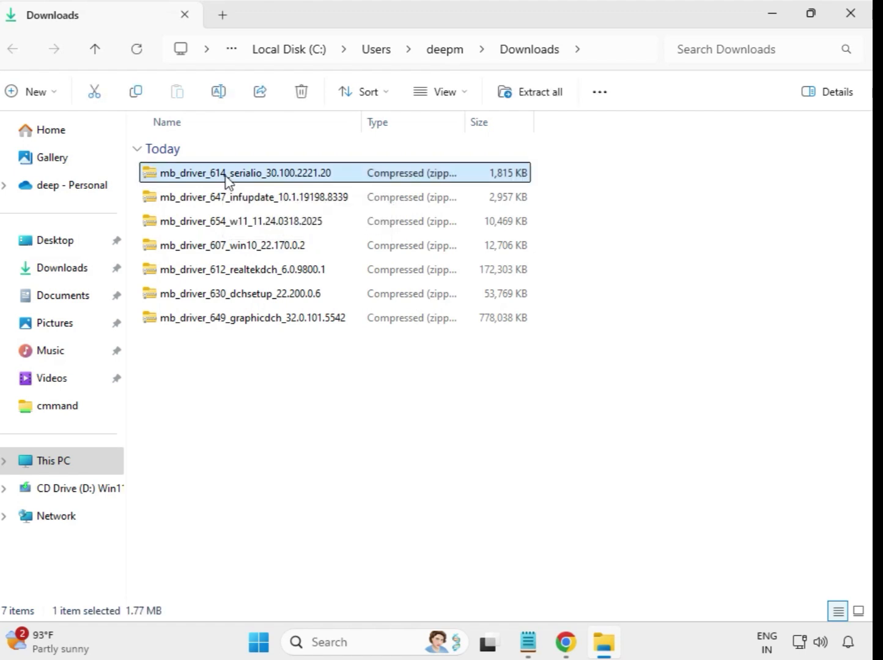
{"action": "right_click", "coordinate": [227, 180]}
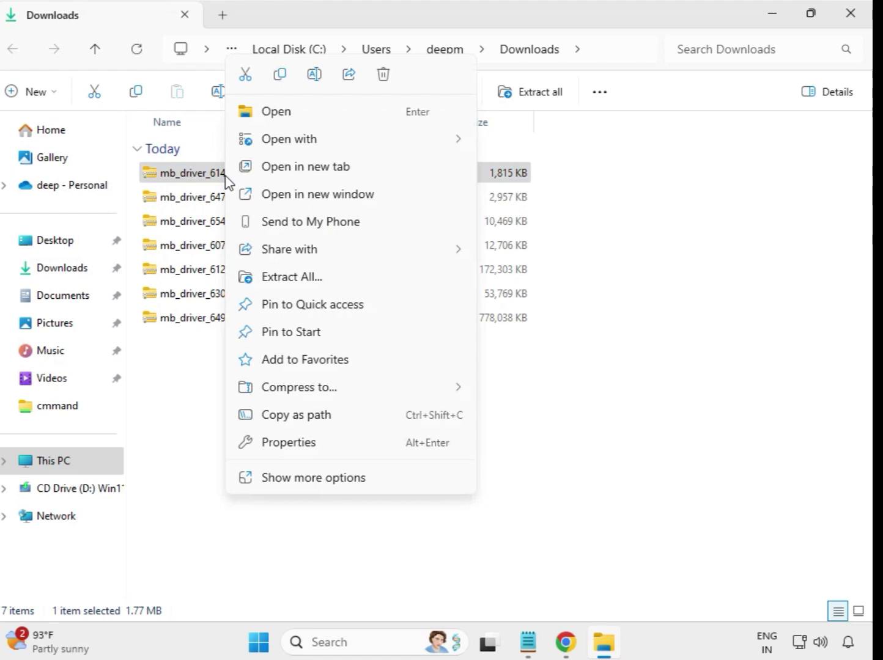
{"action": "left_click", "coordinate": [297, 283]}
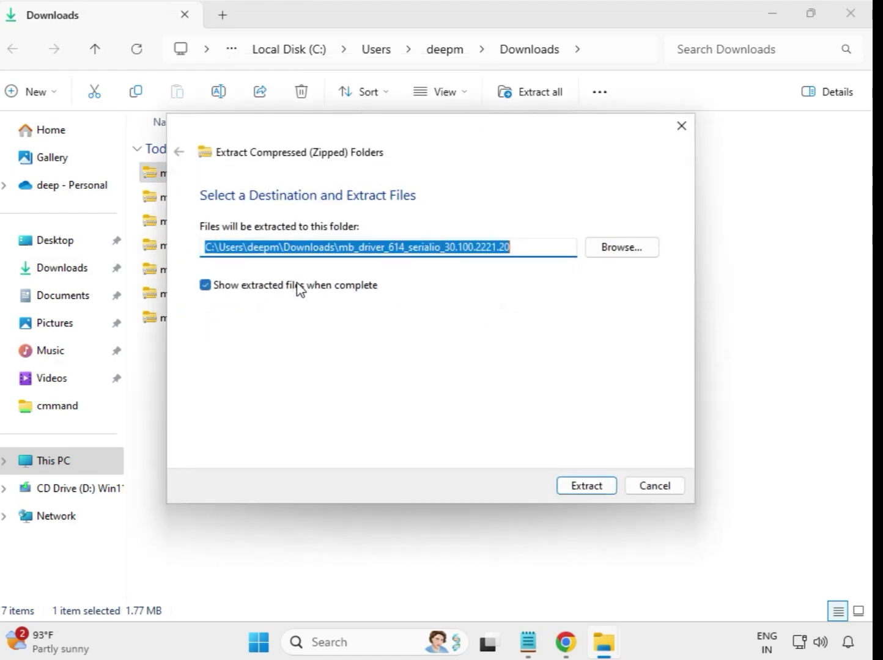
{"action": "left_click", "coordinate": [595, 487]}
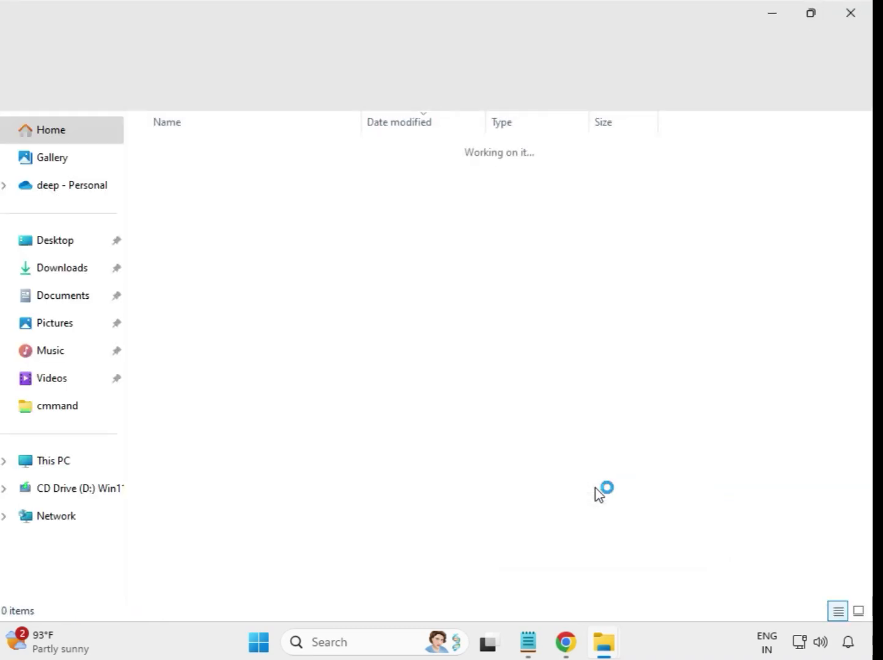
{"action": "left_click", "coordinate": [851, 18]}
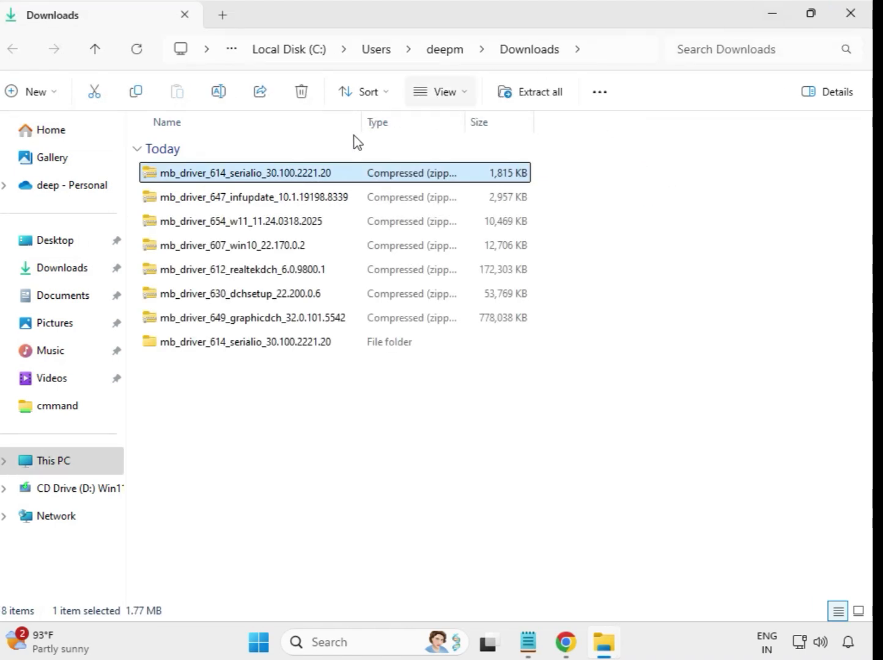
{"action": "left_click", "coordinate": [239, 351]}
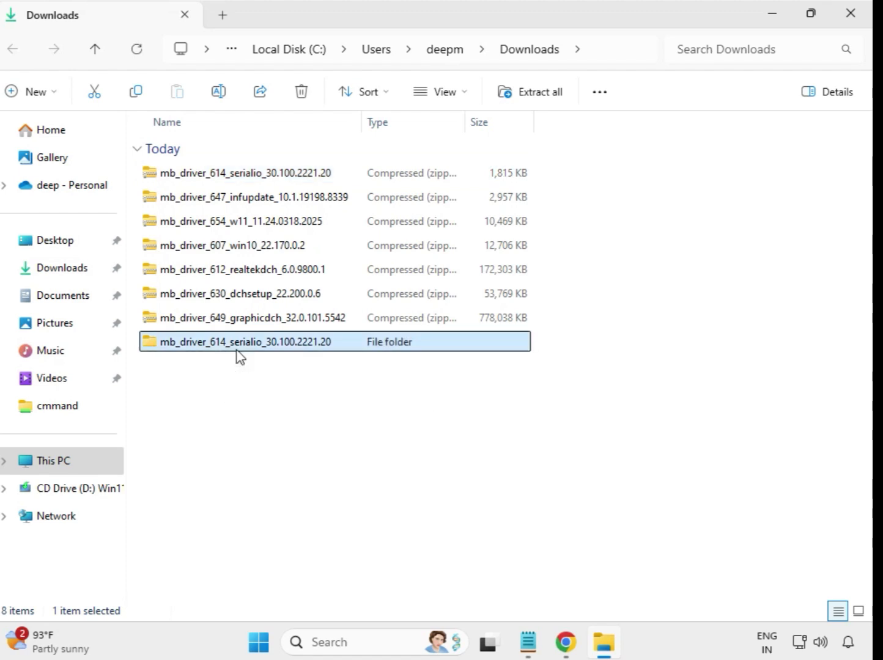
Step: Extract the mb_driver_647 infupdate zip into its default folder
{"action": "left_click", "coordinate": [231, 206]}
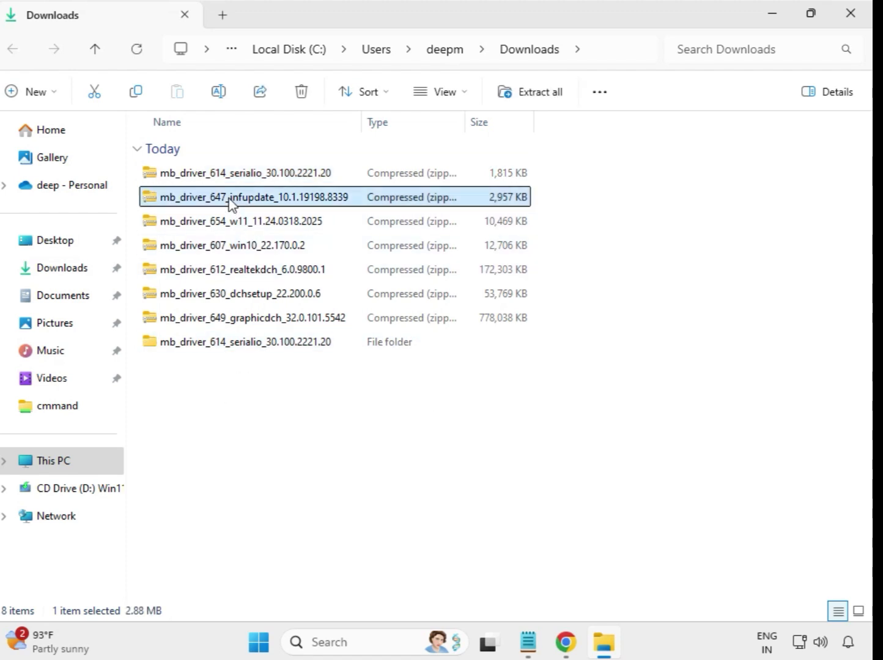
{"action": "right_click", "coordinate": [231, 205]}
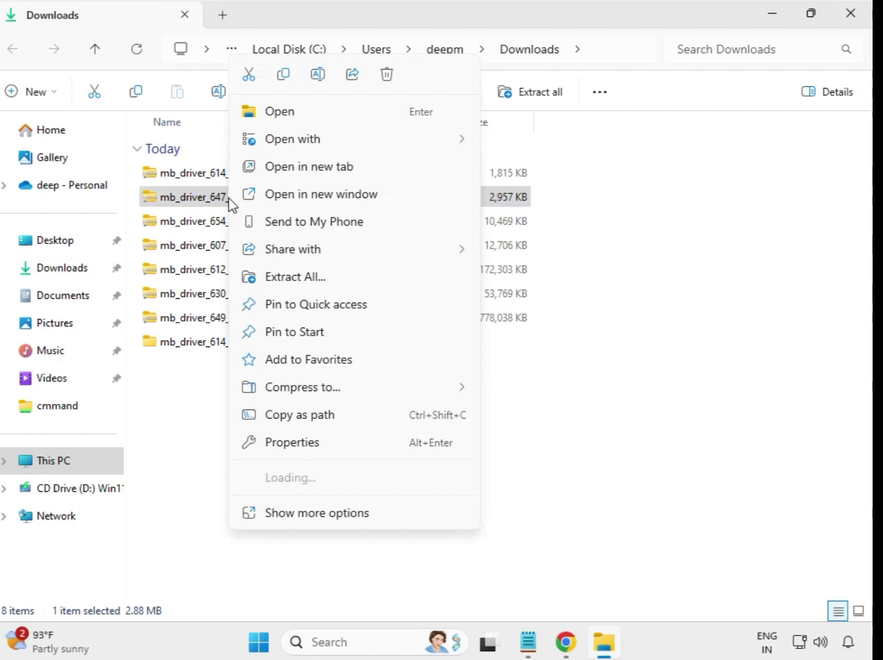
{"action": "left_click", "coordinate": [299, 278]}
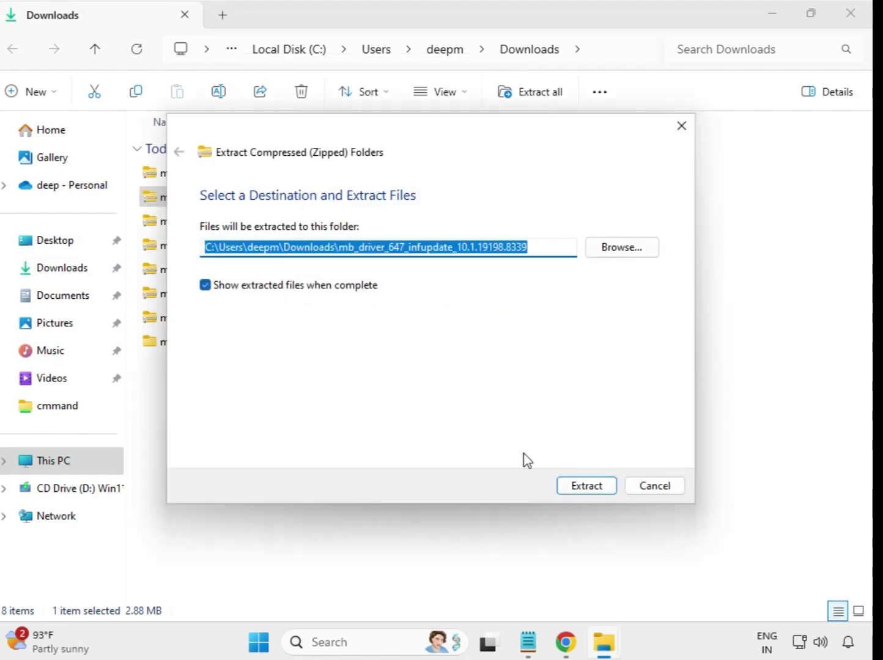
{"action": "left_click", "coordinate": [575, 491]}
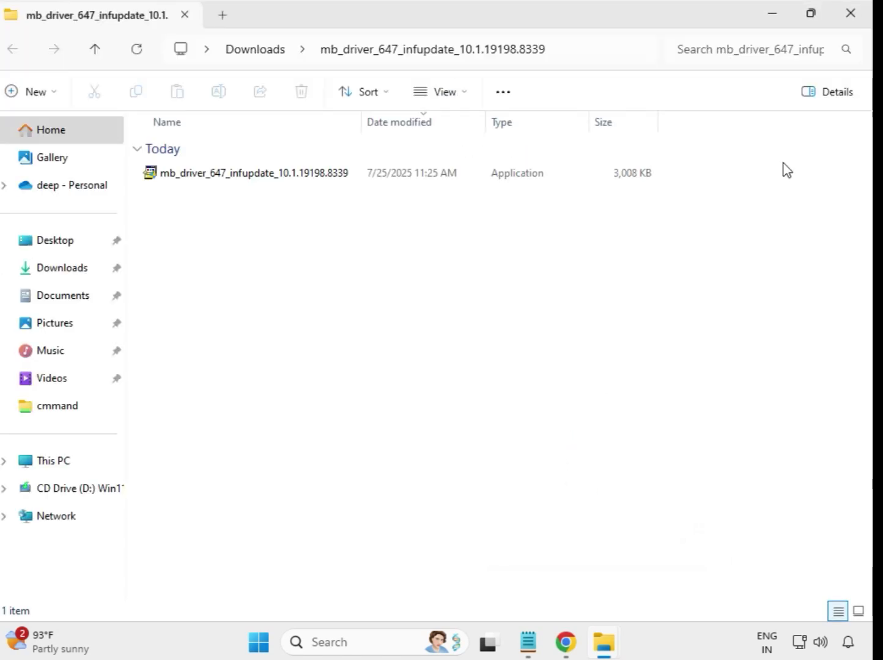
{"action": "left_click", "coordinate": [850, 13]}
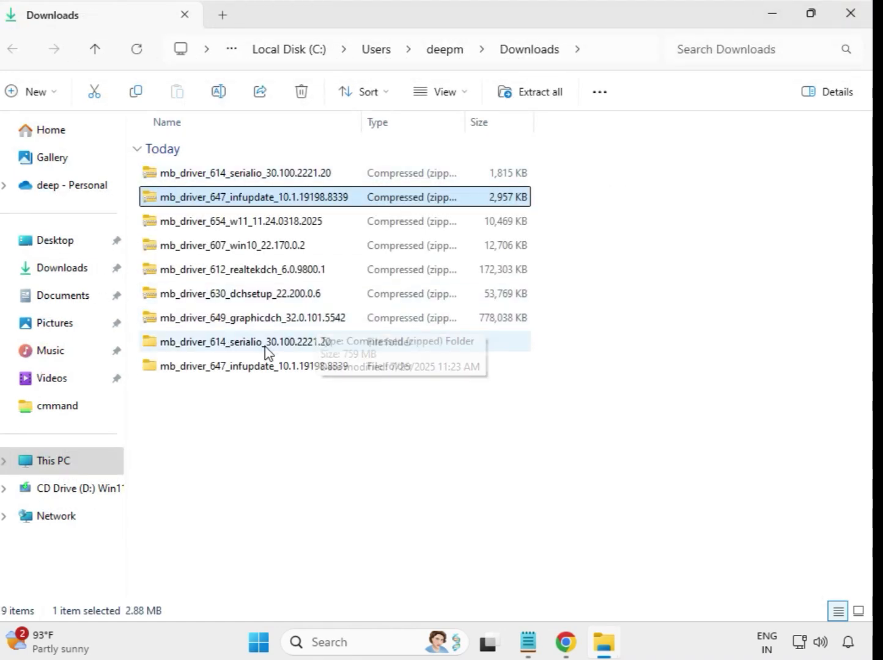
Step: Extract the mb_driver_654 w11 zip into its default folder
{"action": "left_click", "coordinate": [224, 223]}
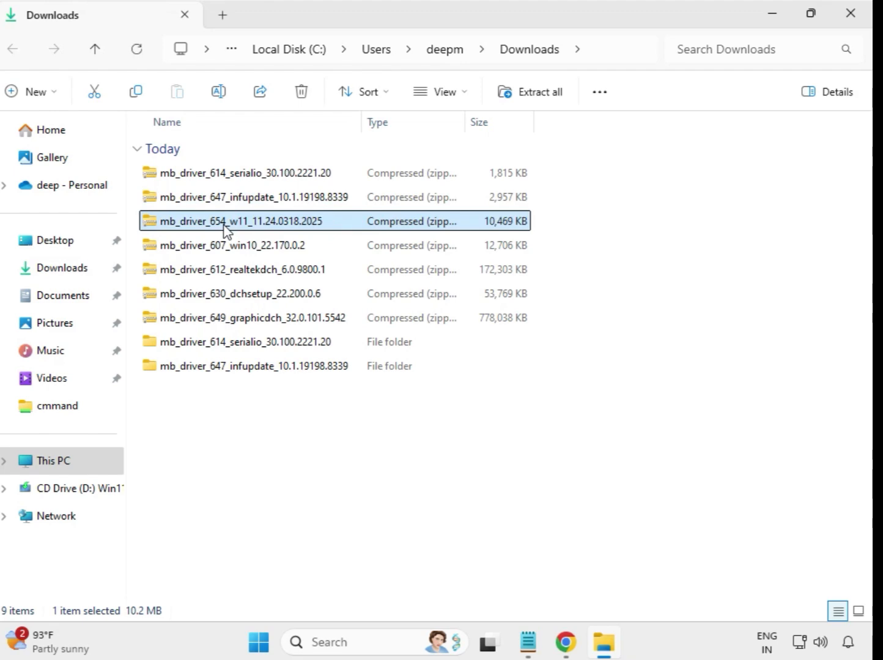
{"action": "right_click", "coordinate": [224, 229]}
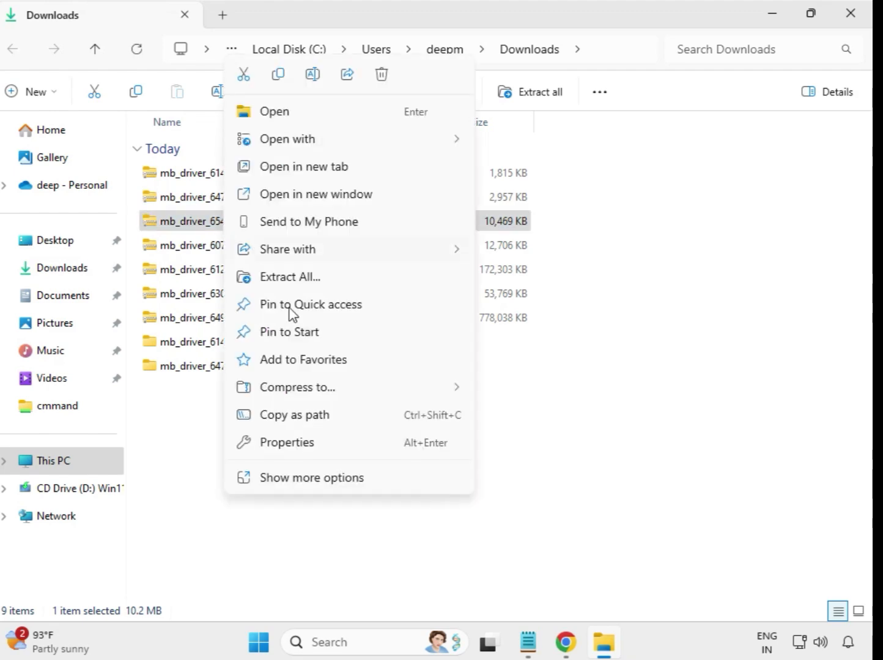
{"action": "left_click", "coordinate": [303, 278]}
{"action": "left_click", "coordinate": [575, 488]}
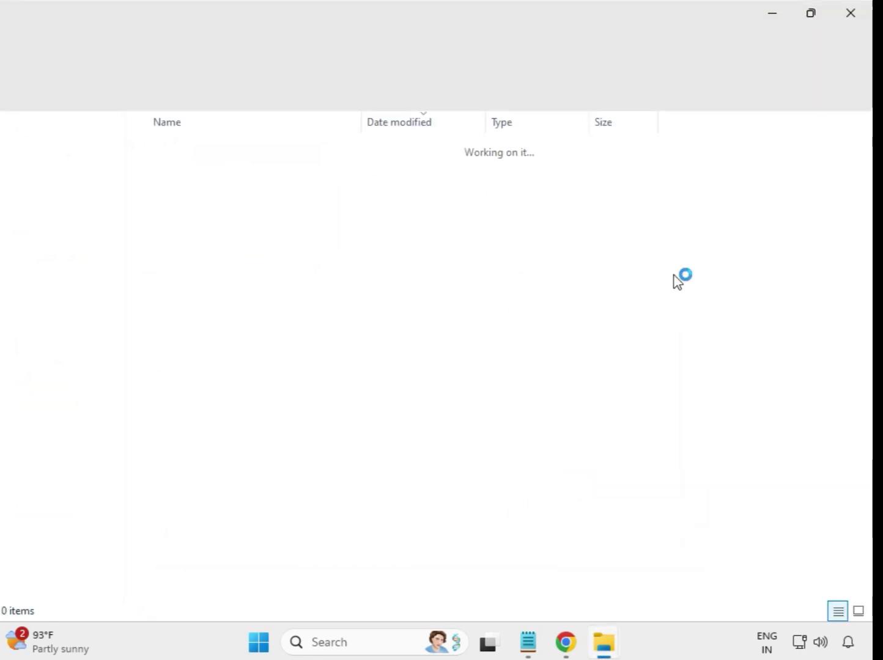
{"action": "left_click", "coordinate": [855, 25]}
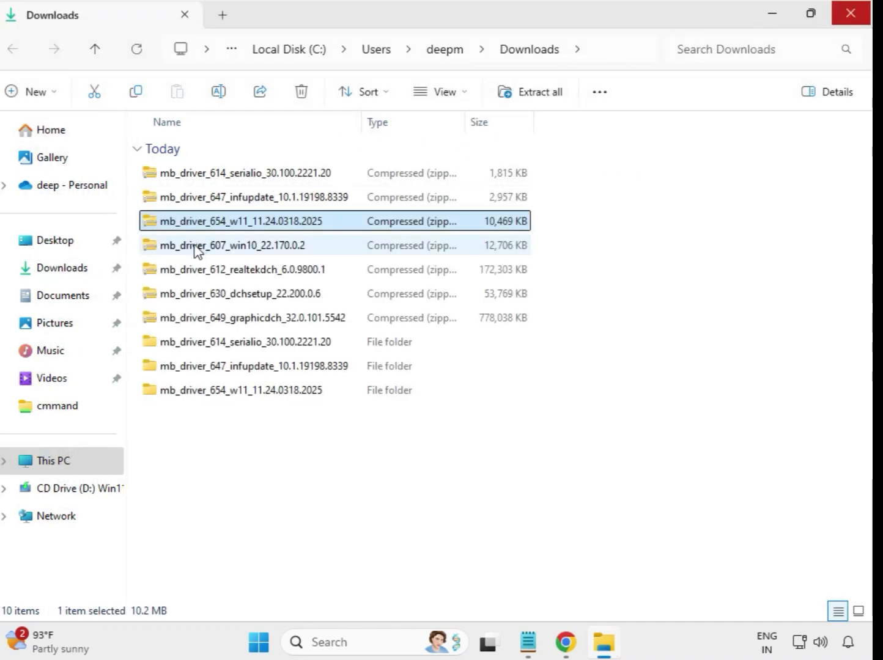
{"action": "left_click", "coordinate": [201, 248]}
Step: Extract the mb_driver_607 win10 zip into its default folder
{"action": "right_click", "coordinate": [200, 248]}
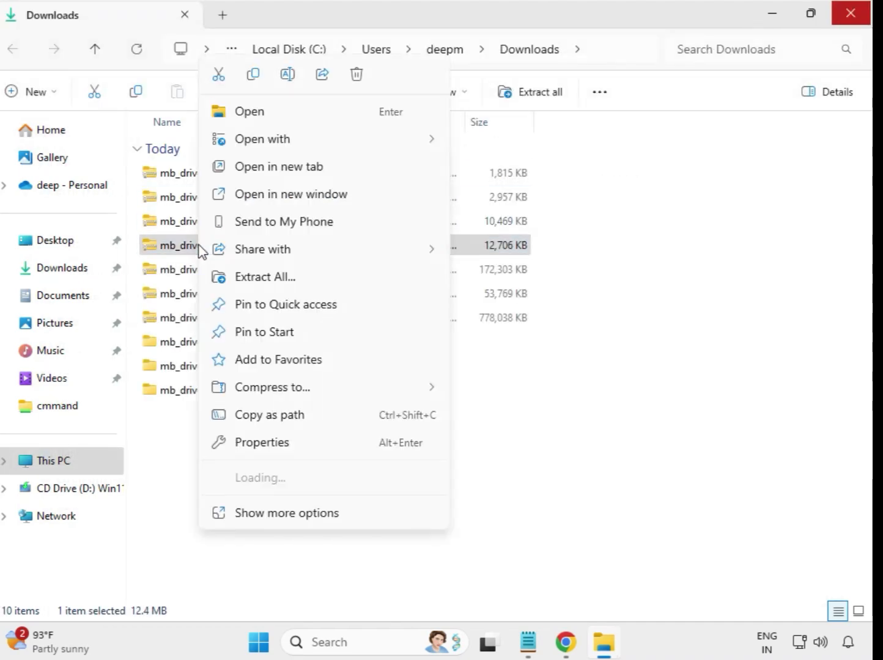
{"action": "left_click", "coordinate": [269, 278]}
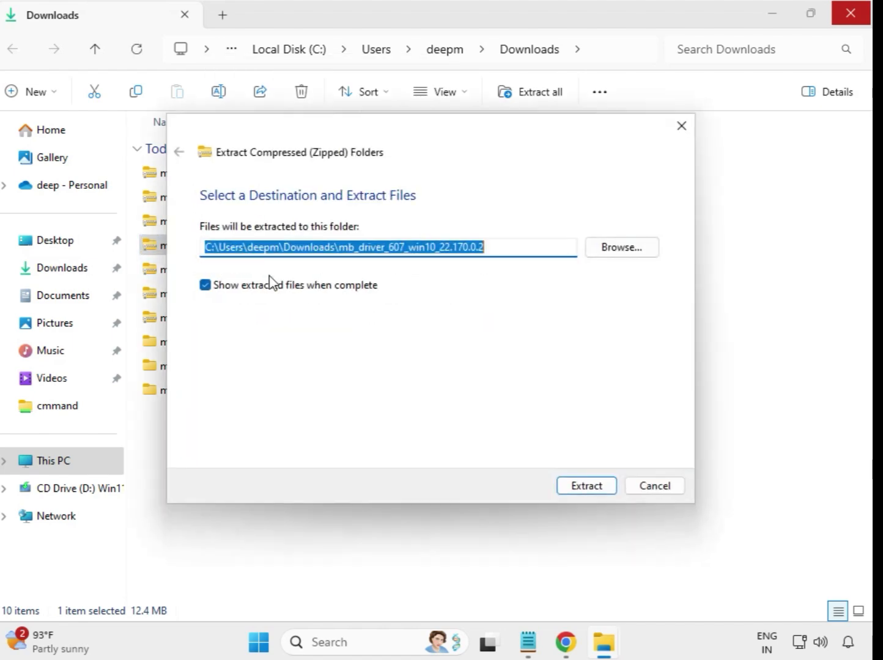
{"action": "left_click", "coordinate": [589, 486]}
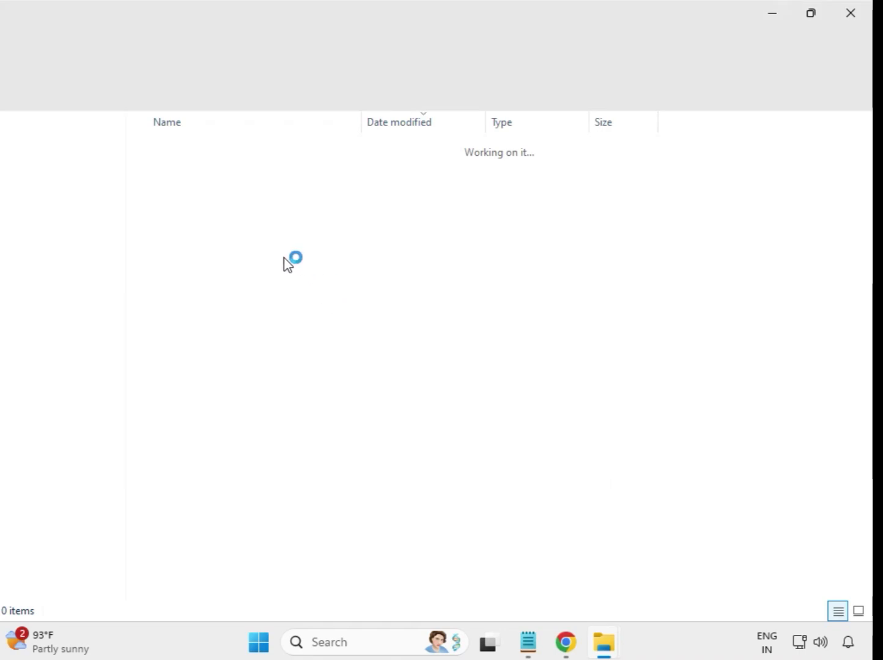
{"action": "left_click", "coordinate": [861, 12]}
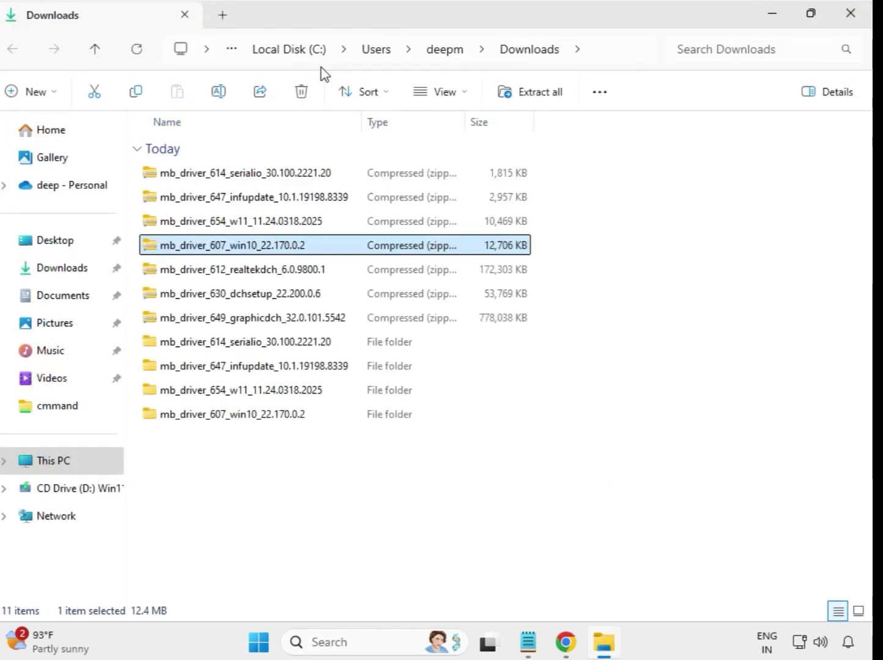
Step: Extract the mb_driver_612 realtekdch zip into its default folder
{"action": "left_click", "coordinate": [250, 279]}
{"action": "right_click", "coordinate": [250, 279]}
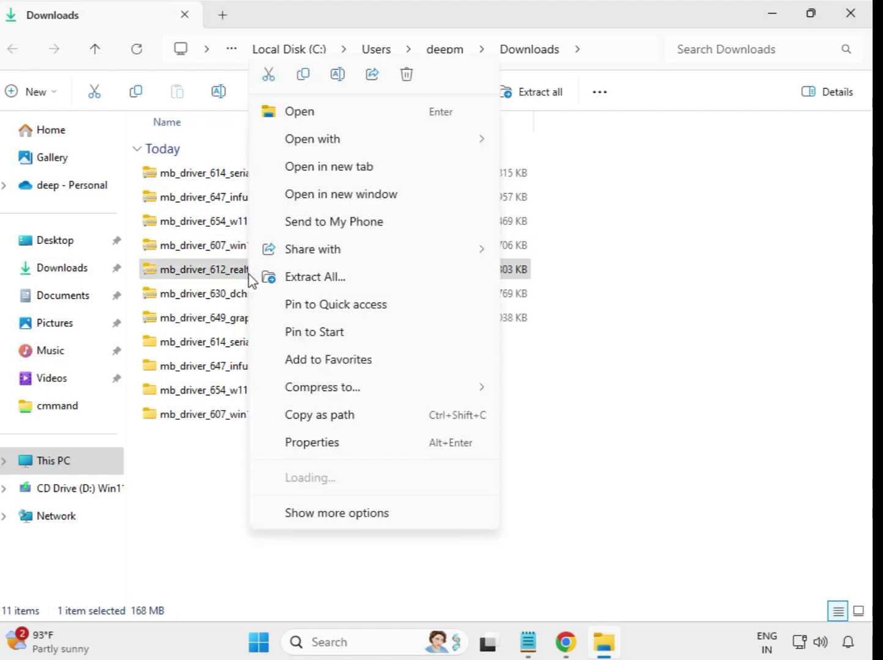
{"action": "left_click", "coordinate": [340, 278]}
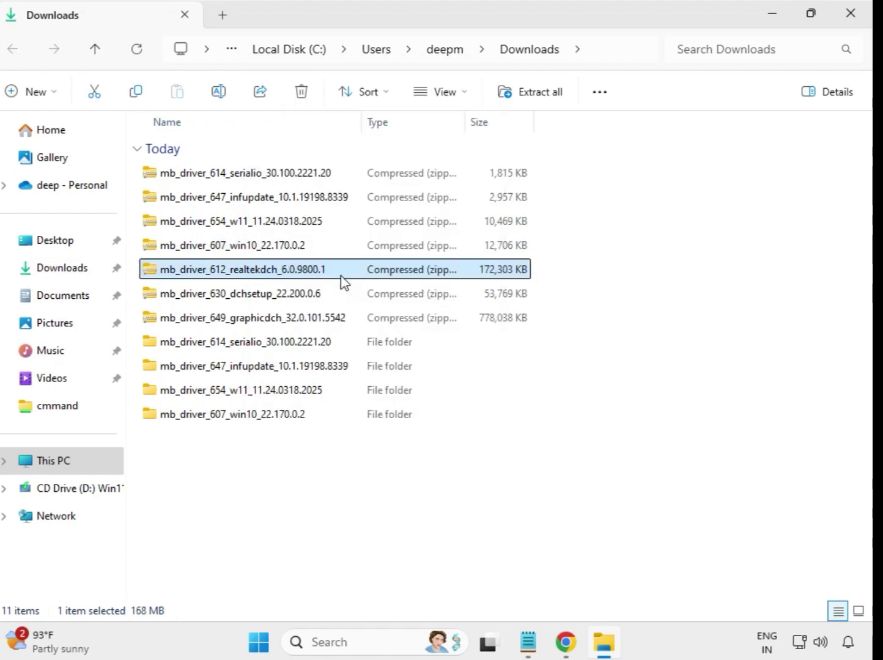
{"action": "left_click", "coordinate": [578, 489]}
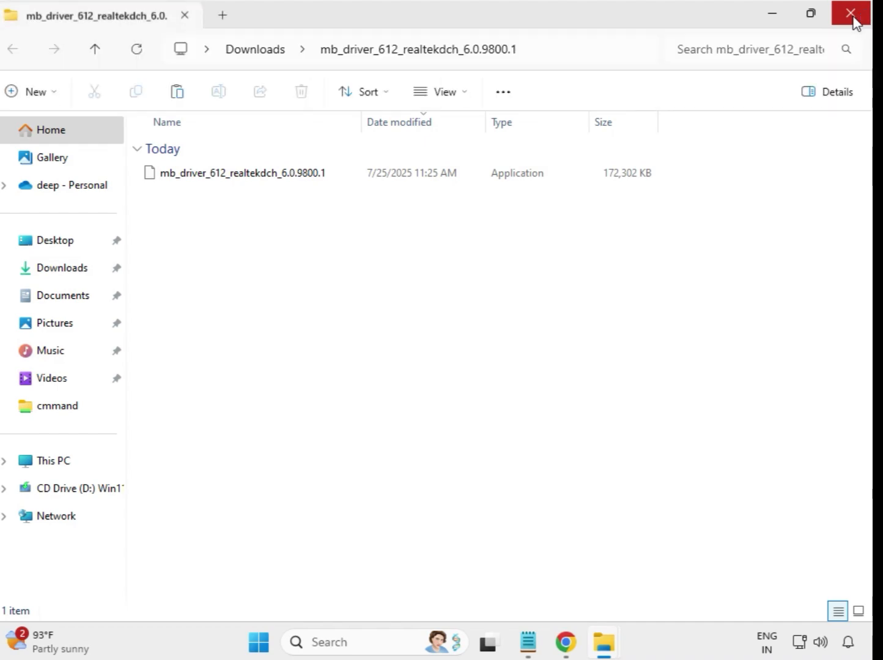
{"action": "left_click", "coordinate": [853, 15]}
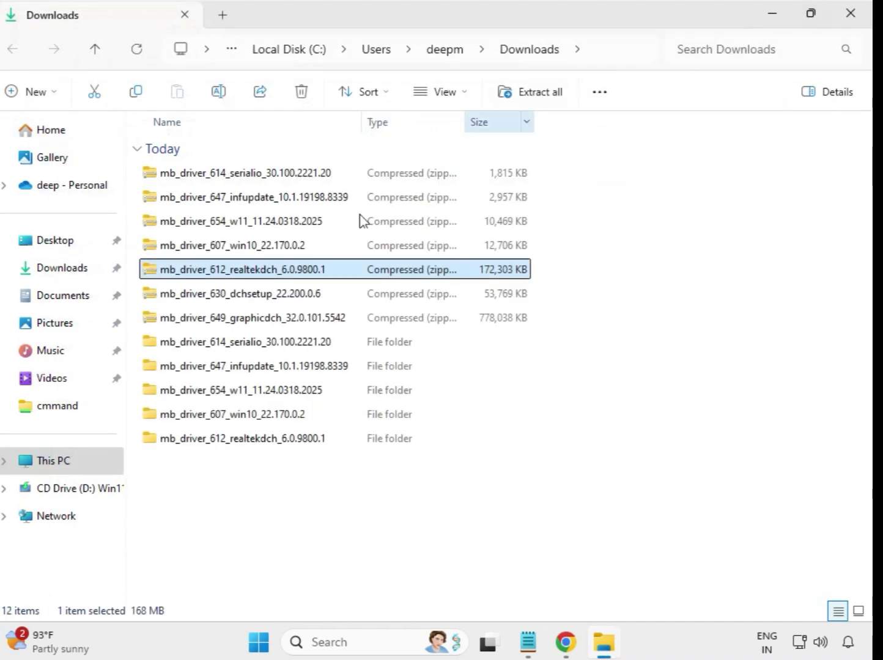
Step: Extract the mb_driver_630 dchsetup zip into Downloads
{"action": "left_click", "coordinate": [244, 299]}
{"action": "right_click", "coordinate": [244, 298]}
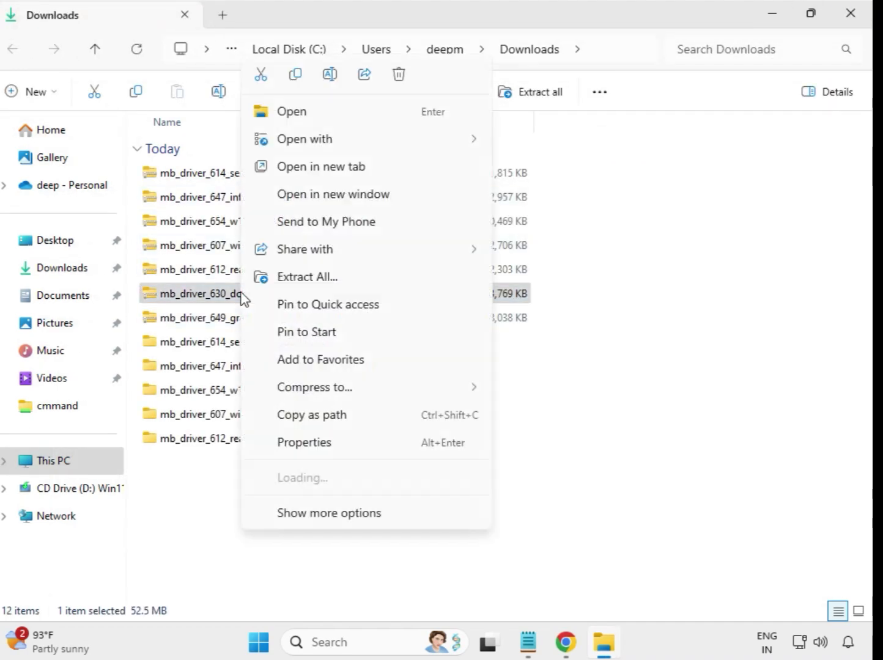
{"action": "left_click", "coordinate": [306, 287]}
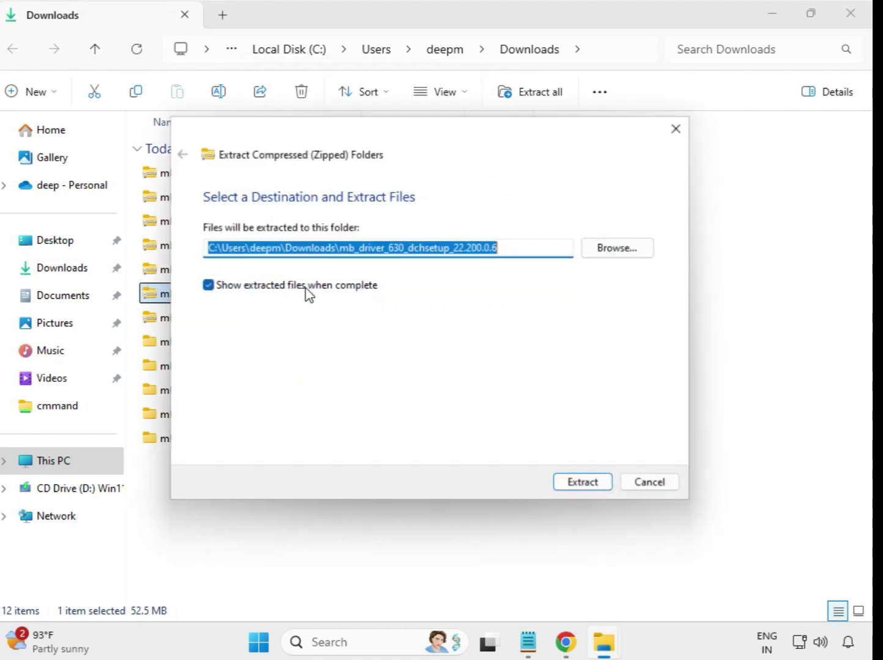
{"action": "left_click", "coordinate": [563, 487]}
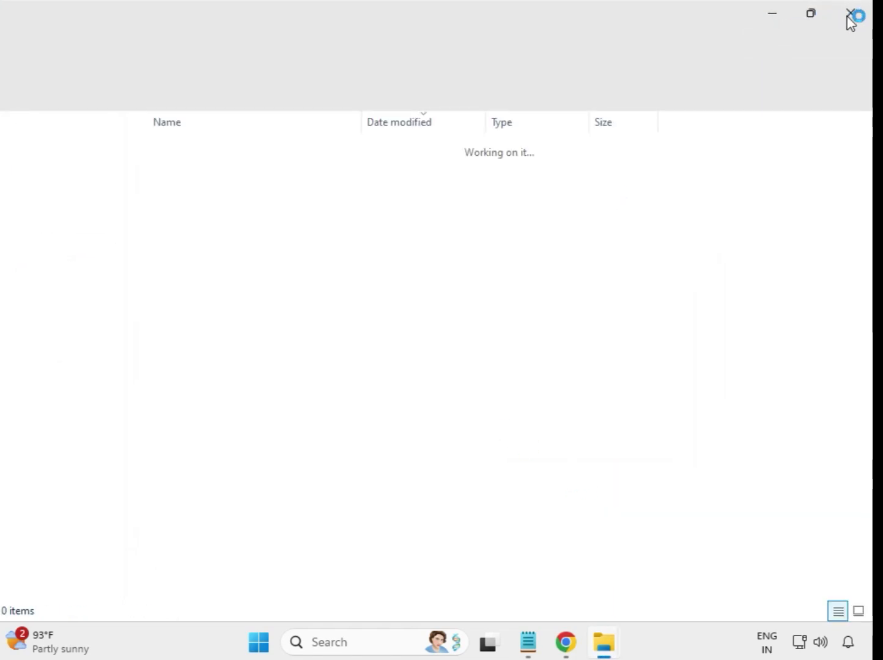
{"action": "left_click", "coordinate": [851, 17]}
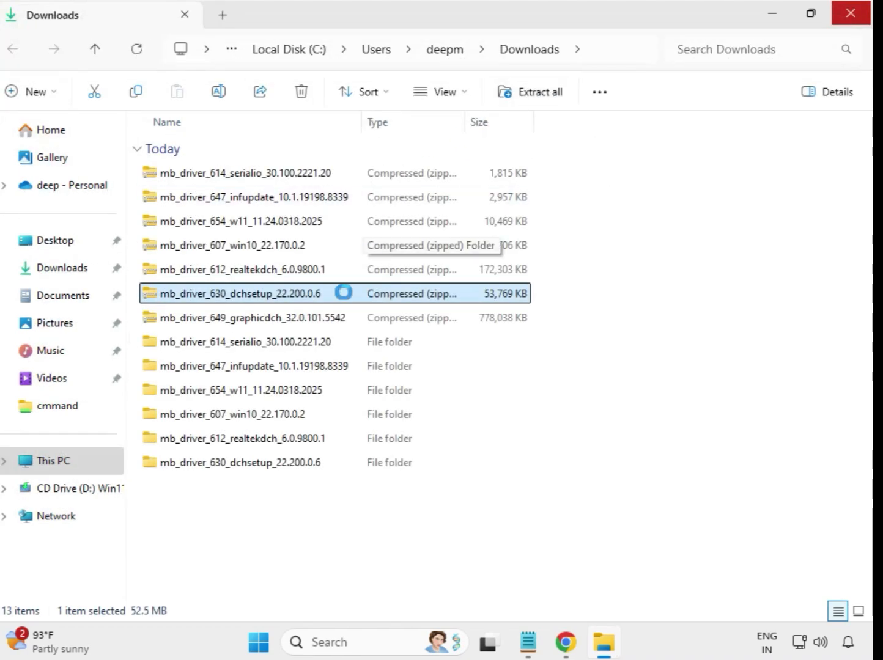
Step: Extract the 759 MB mb_driver_649 graphicdch zip into Downloads
{"action": "left_click", "coordinate": [268, 324]}
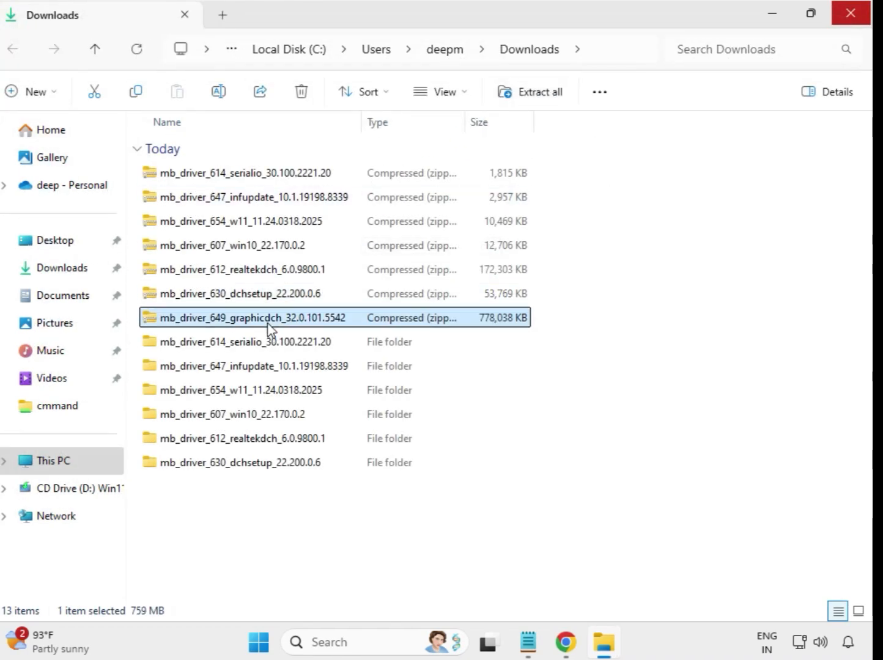
{"action": "right_click", "coordinate": [267, 327]}
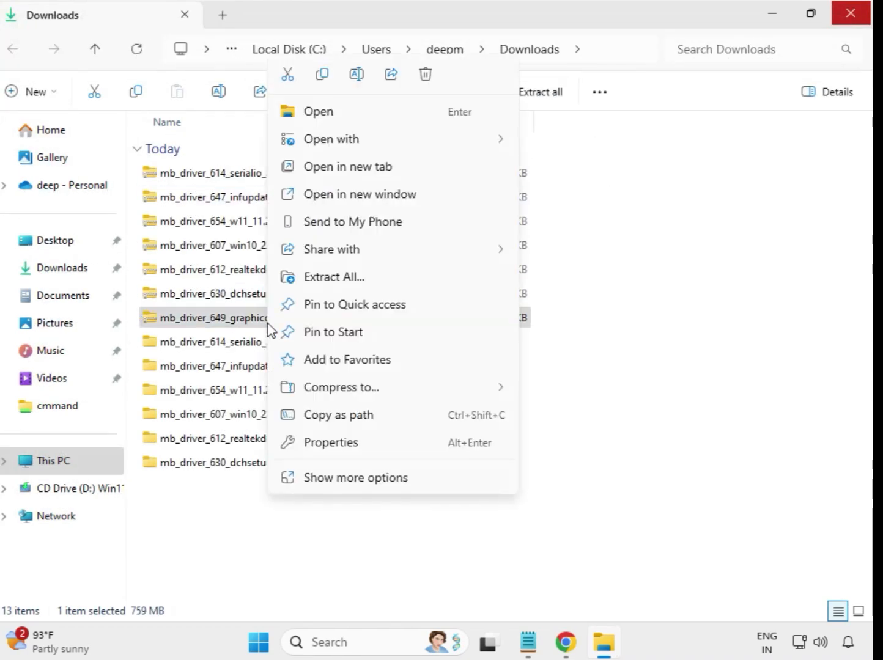
{"action": "left_click", "coordinate": [346, 280]}
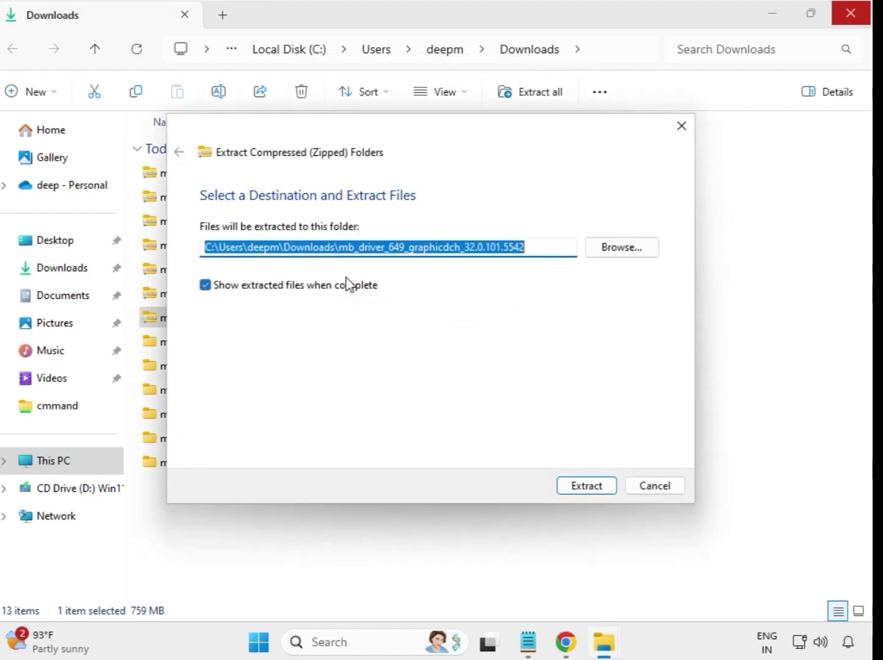
{"action": "left_click", "coordinate": [584, 487]}
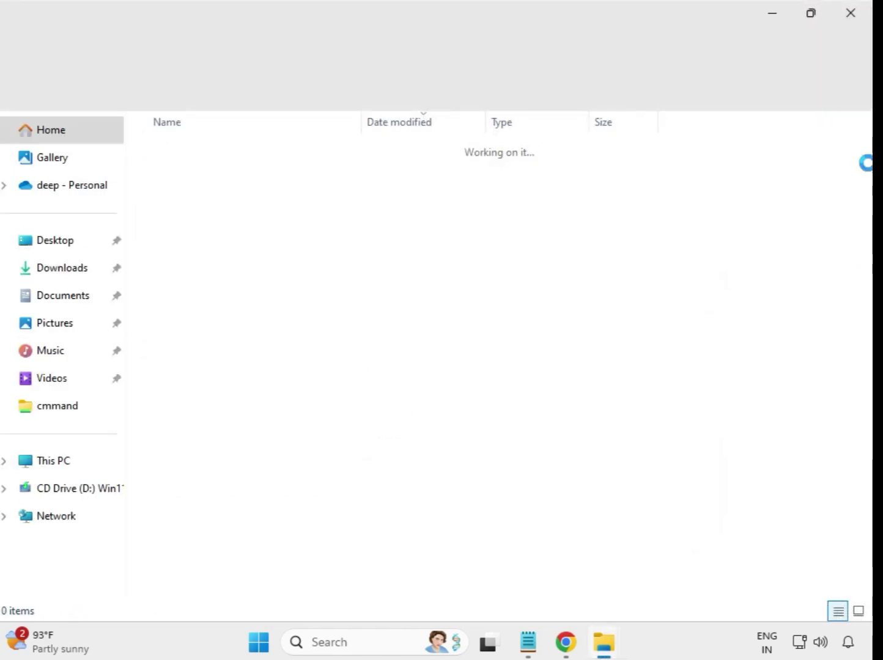
Step: Close the graphicdch folder window and refresh Downloads to list all seven extracted folders
{"action": "left_click", "coordinate": [850, 20]}
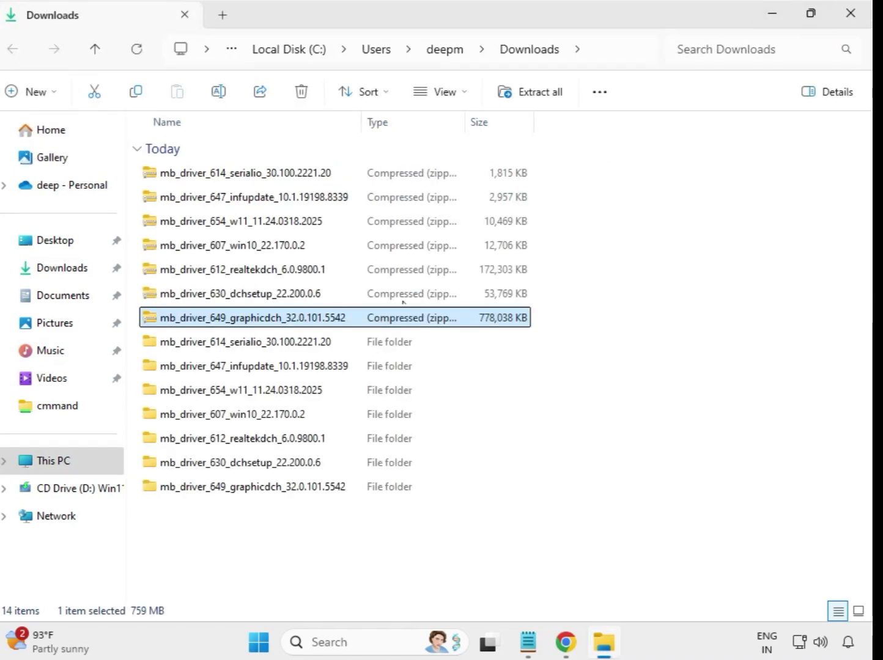
{"action": "left_click", "coordinate": [575, 509]}
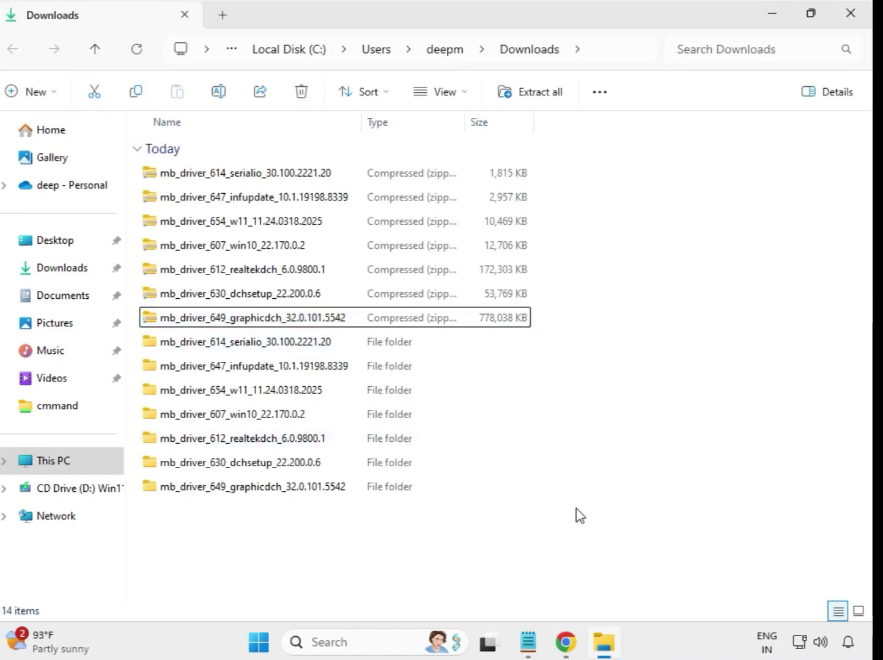
{"action": "right_click", "coordinate": [325, 527]}
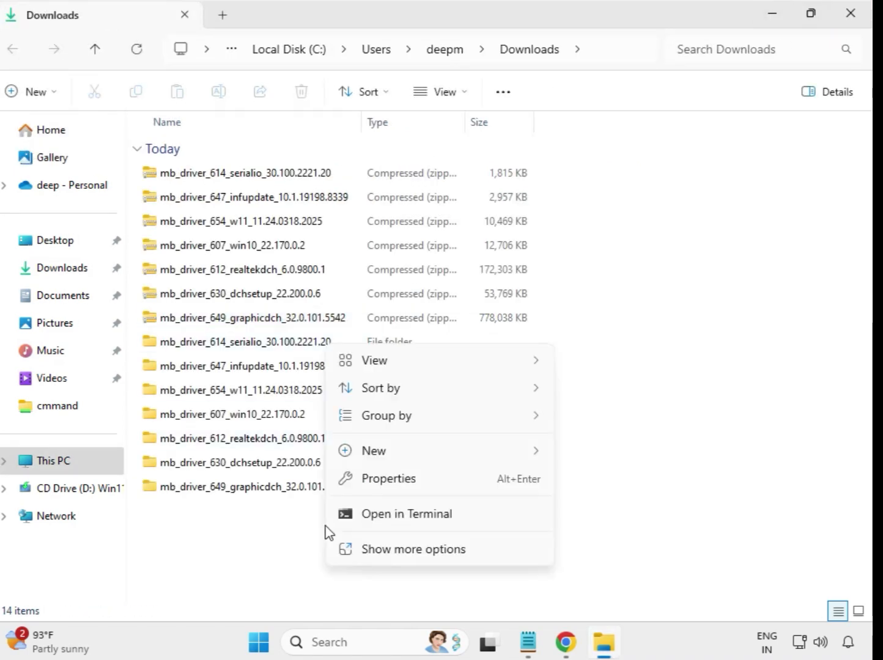
{"action": "left_click", "coordinate": [425, 550]}
{"action": "left_click", "coordinate": [380, 367]}
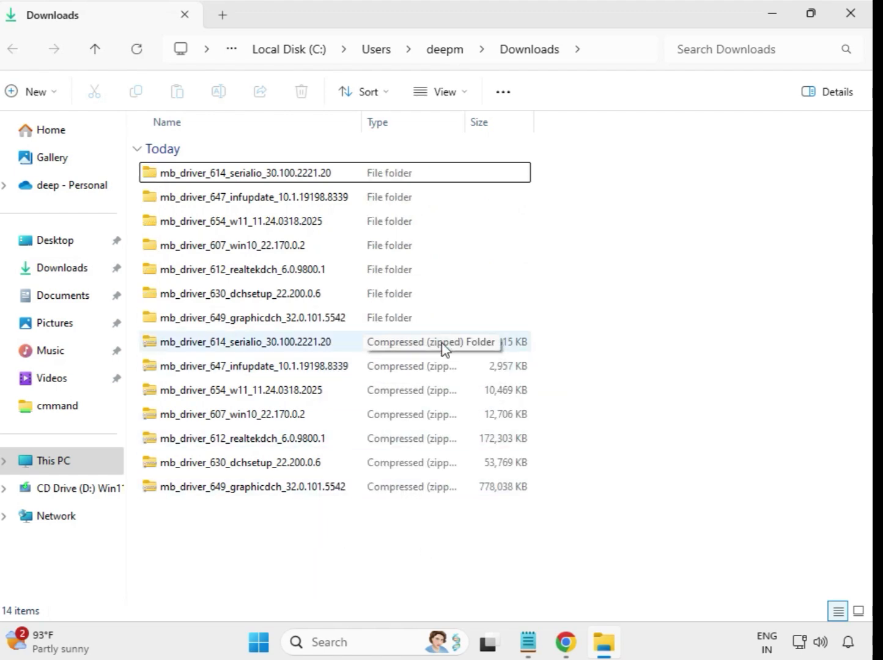
{"action": "left_click_drag", "start_coordinate": [511, 312], "coordinate": [337, 173]}
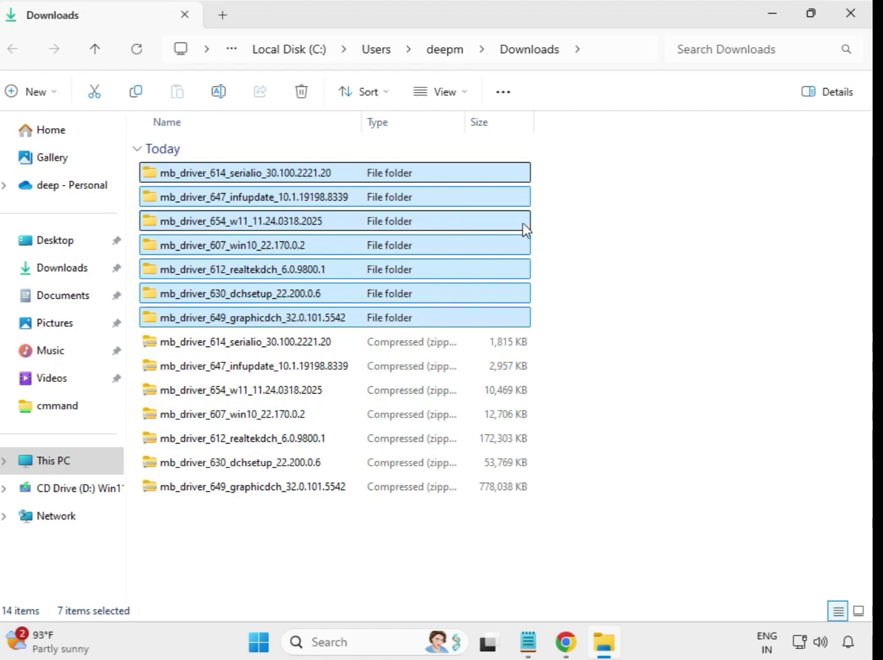
{"action": "left_click", "coordinate": [534, 211]}
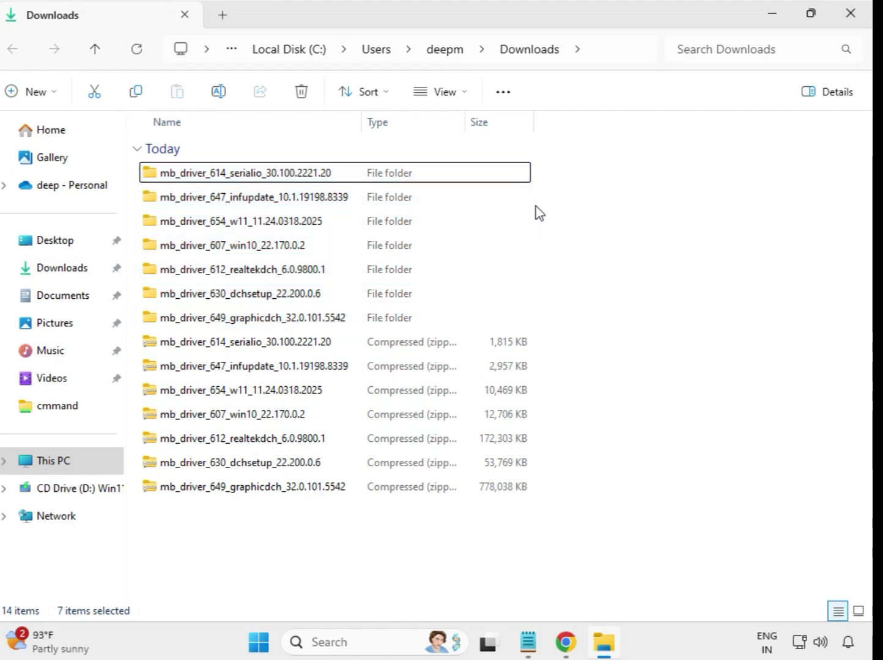
Step: Run the Intel Serial IO 30.100.2221.20 installer elevated, dismiss the compatibility message, and return to Downloads
{"action": "double_click", "coordinate": [246, 174]}
{"action": "left_click", "coordinate": [236, 181]}
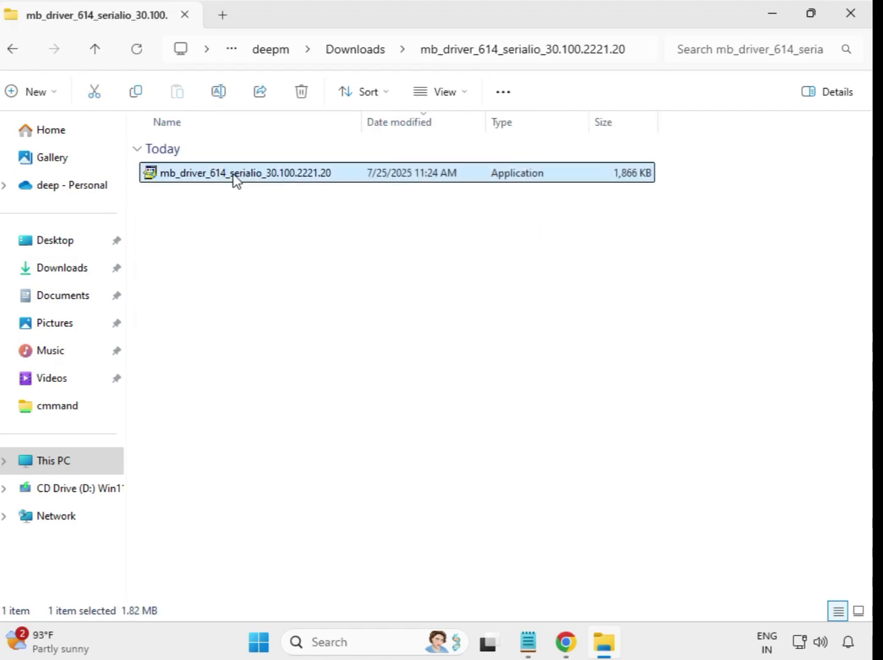
{"action": "right_click", "coordinate": [236, 179]}
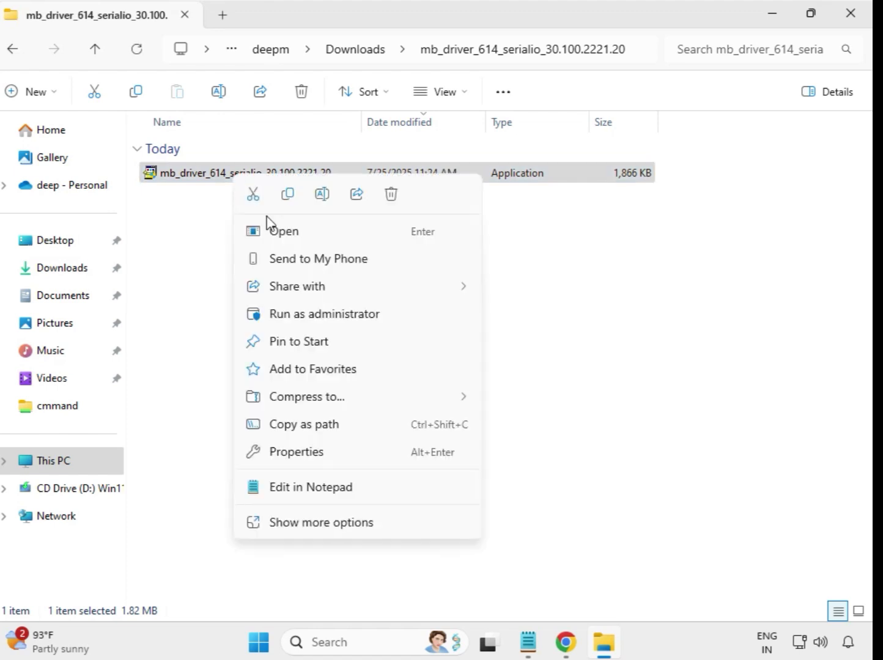
{"action": "left_click", "coordinate": [311, 314]}
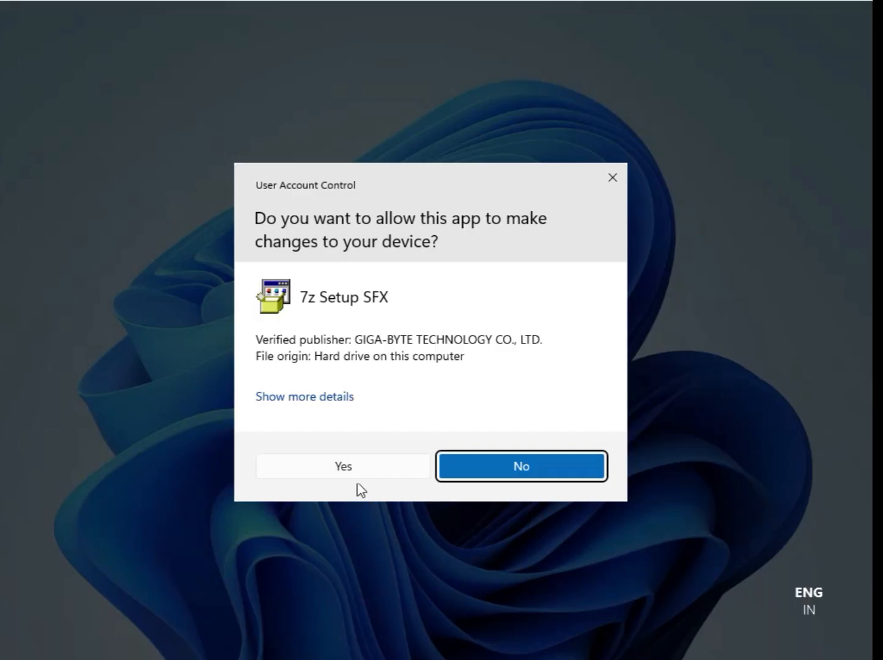
{"action": "left_click", "coordinate": [344, 466]}
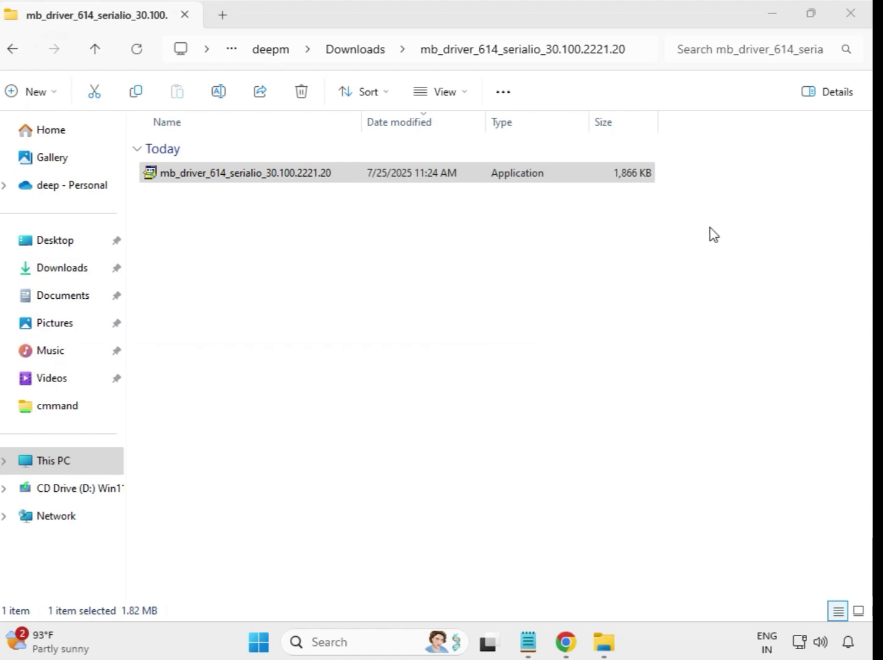
{"action": "key", "text": "Escape"}
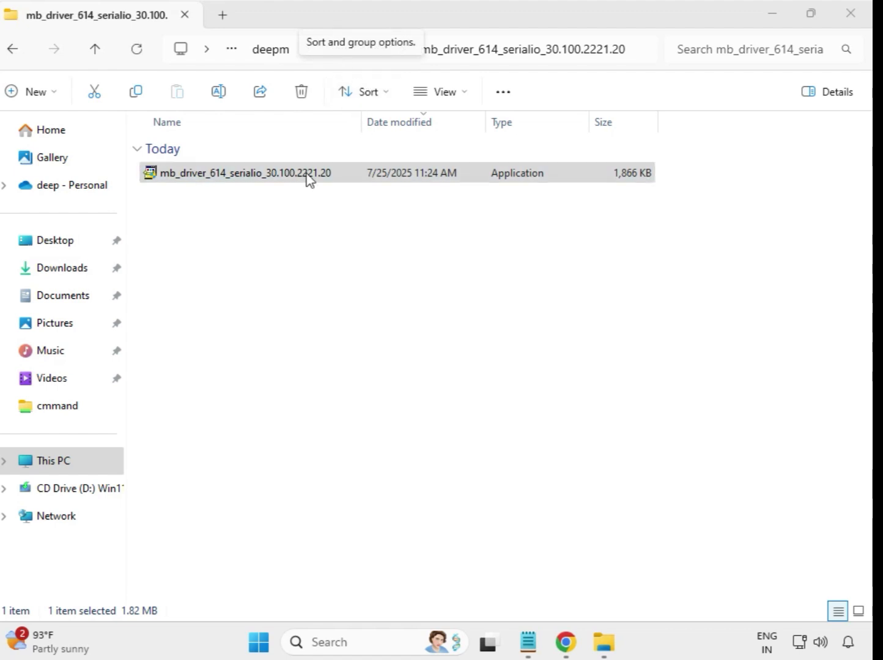
{"action": "left_click", "coordinate": [13, 51]}
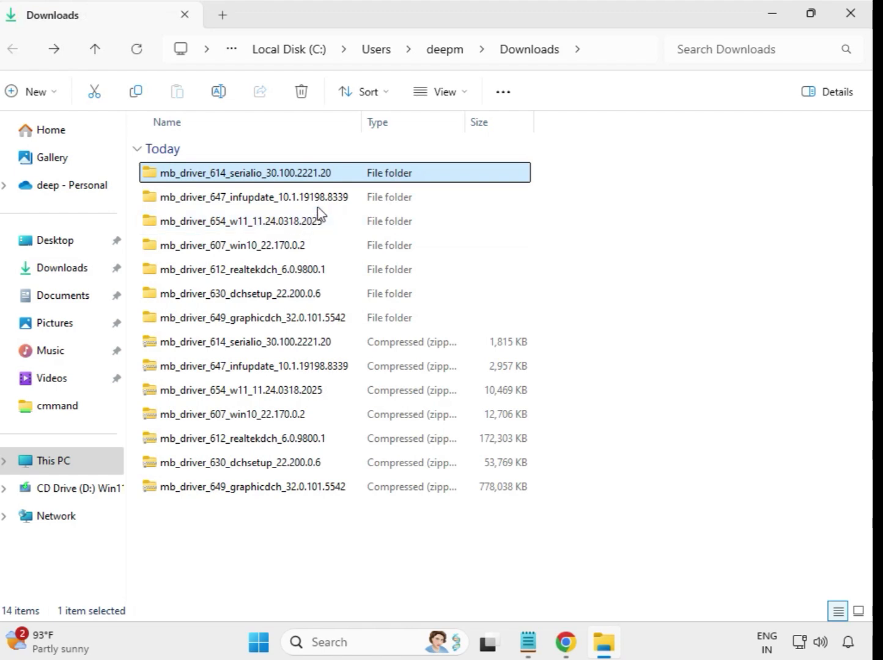
Step: Run the GIGABYTE INF Update Utility 10.1.19198.8339 installer from the 647 infupdate folder as administrator
{"action": "double_click", "coordinate": [292, 199]}
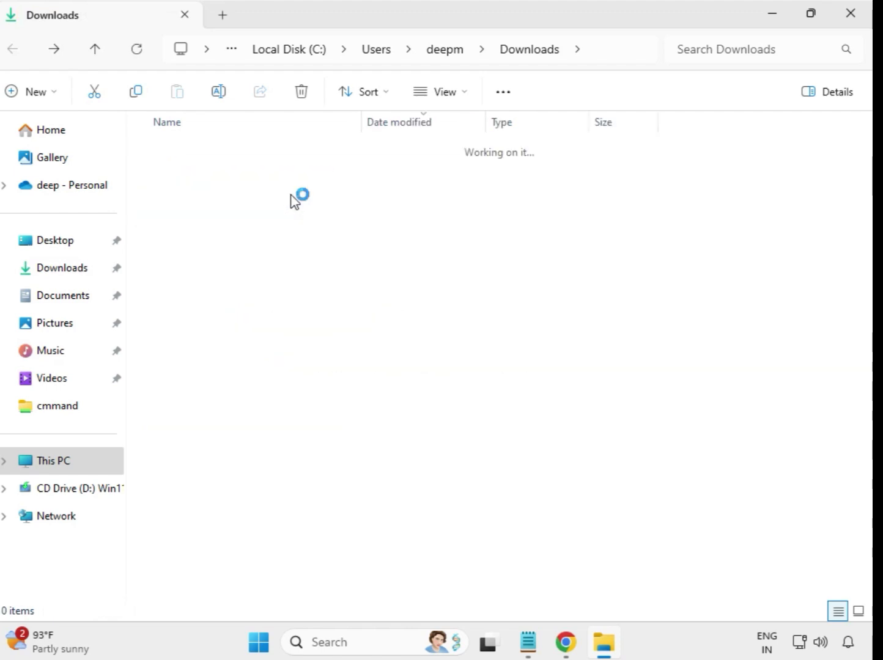
{"action": "left_click", "coordinate": [294, 180]}
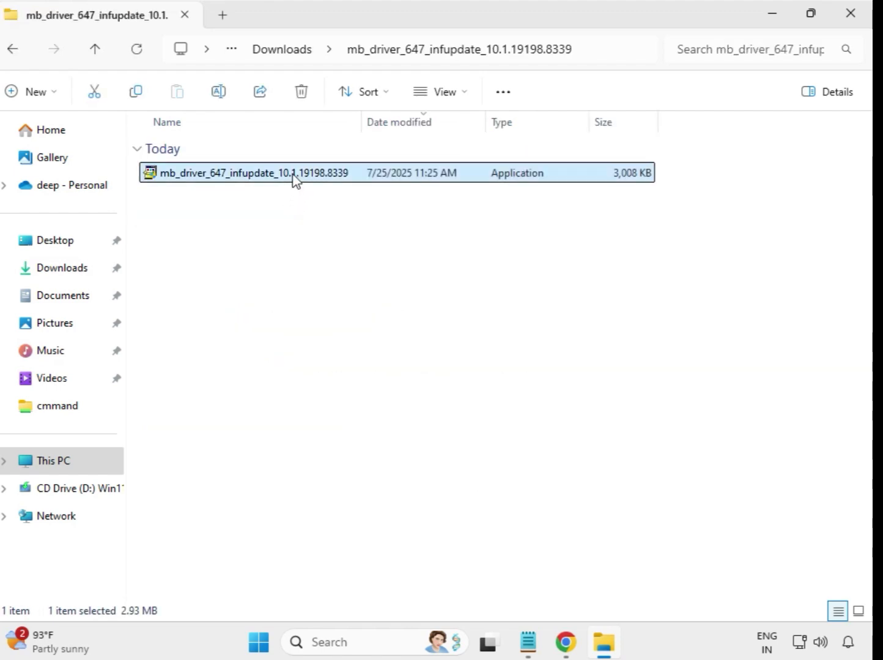
{"action": "right_click", "coordinate": [294, 180]}
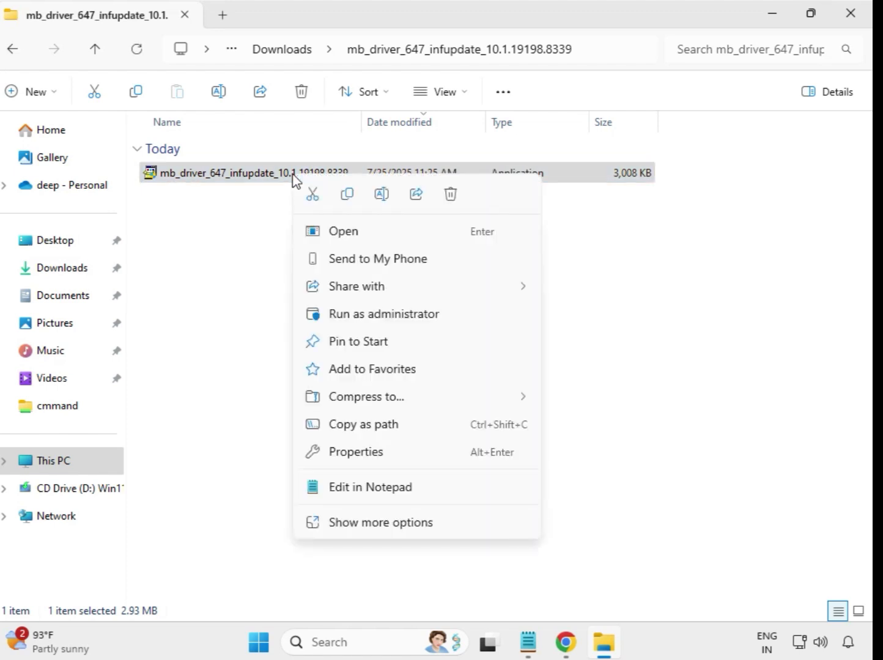
{"action": "left_click", "coordinate": [394, 316]}
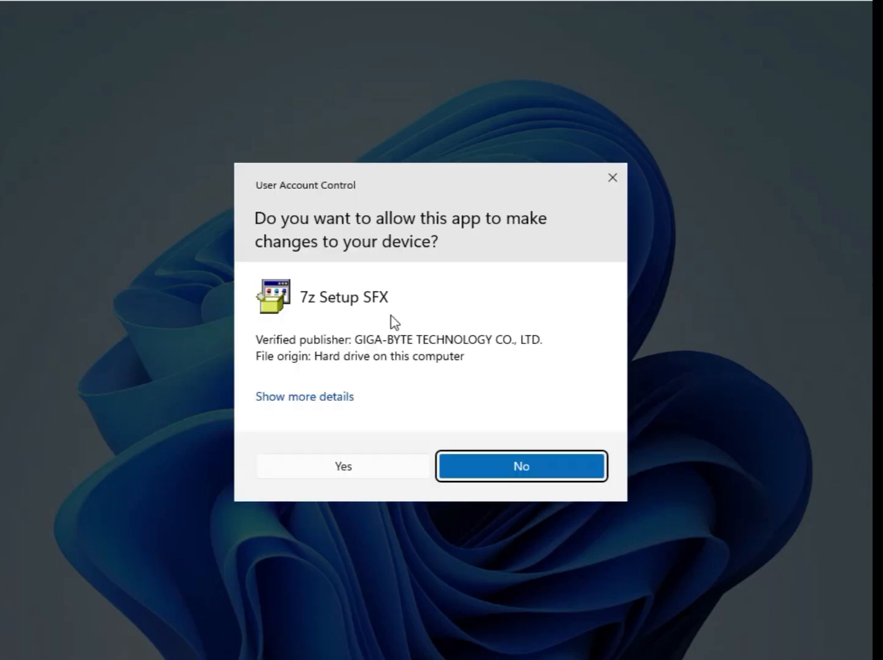
{"action": "left_click", "coordinate": [401, 474]}
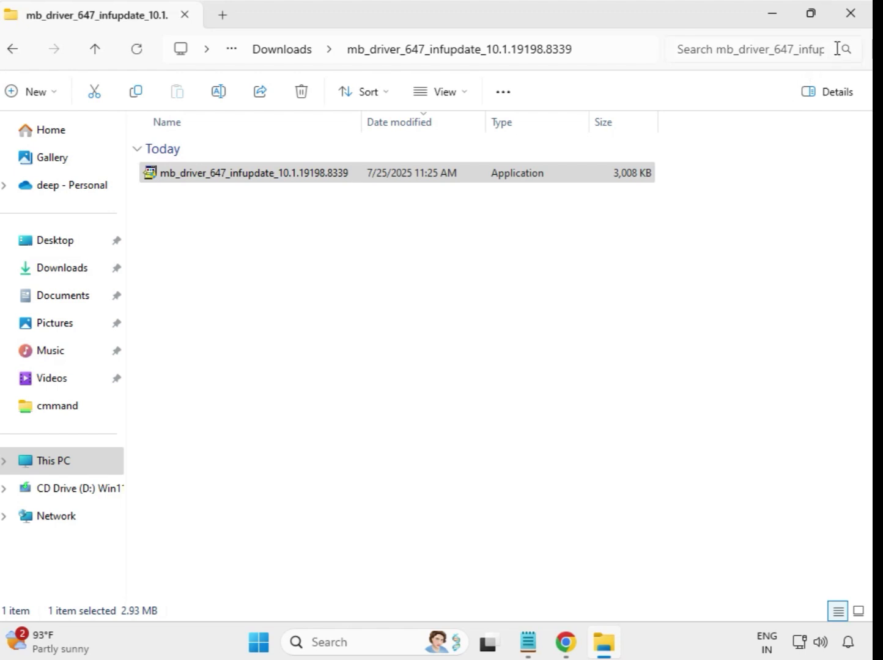
Step: Run the Realtek LAN 11.24.0318.2025 installer from the mb_driver_654_w11 folder as administrator
{"action": "left_click", "coordinate": [264, 52]}
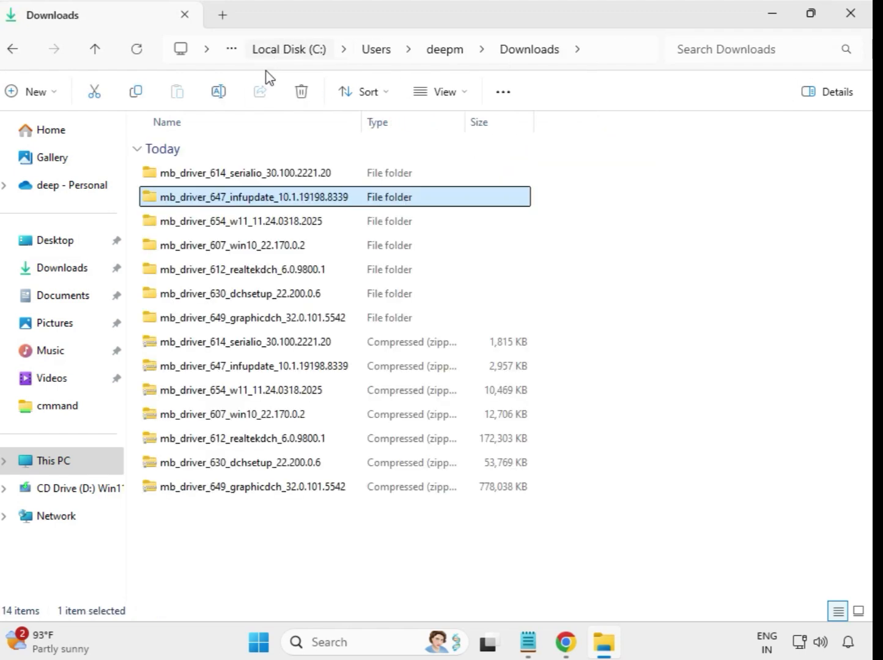
{"action": "double_click", "coordinate": [248, 230]}
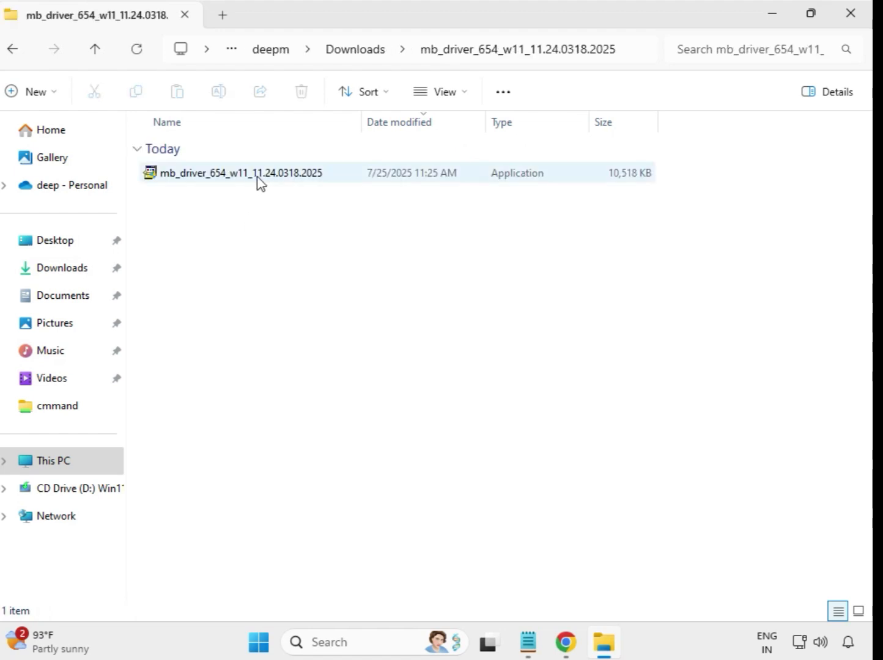
{"action": "left_click", "coordinate": [258, 177]}
{"action": "right_click", "coordinate": [257, 177]}
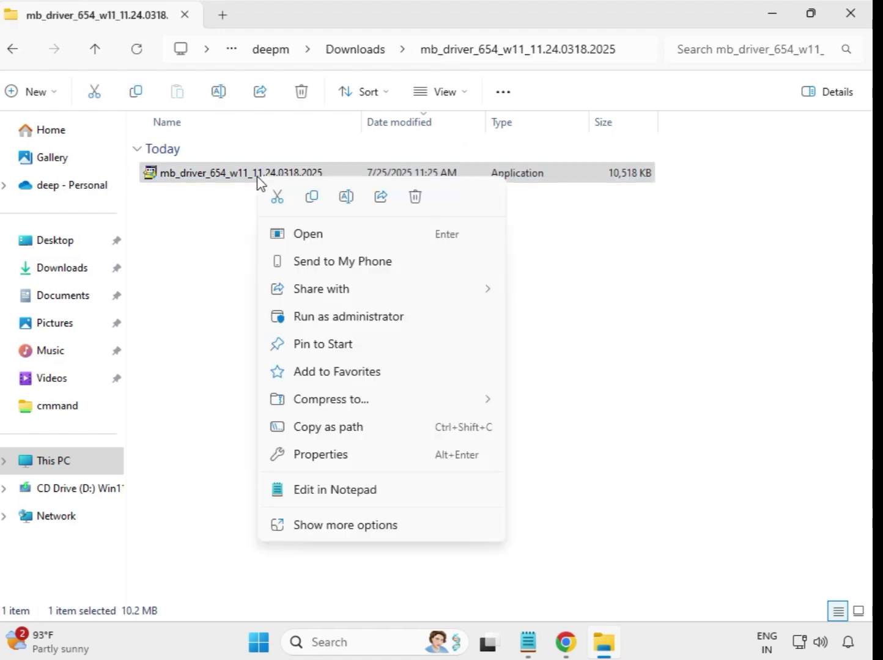
{"action": "left_click", "coordinate": [341, 317]}
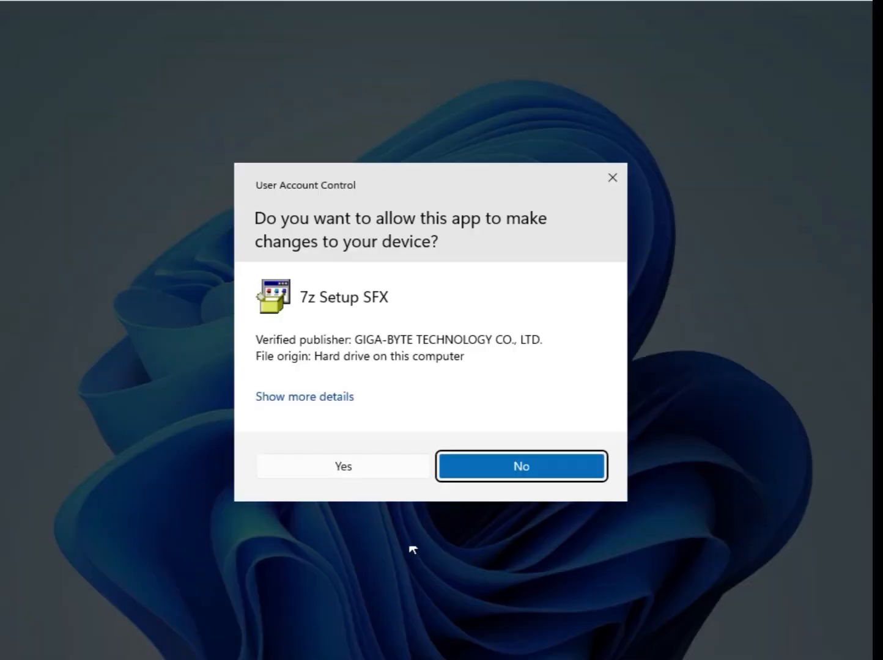
{"action": "left_click", "coordinate": [361, 472]}
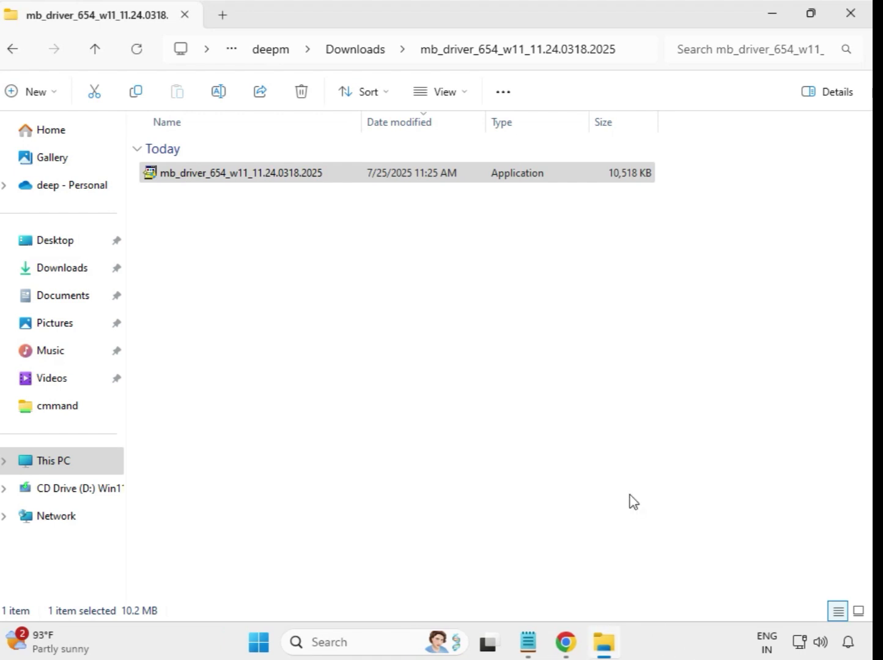
Step: Run the Intel Bluetooth 22.170.0.2 installer from mb_driver_607_win10_22.170.0.2 as administrator
{"action": "left_click", "coordinate": [358, 52]}
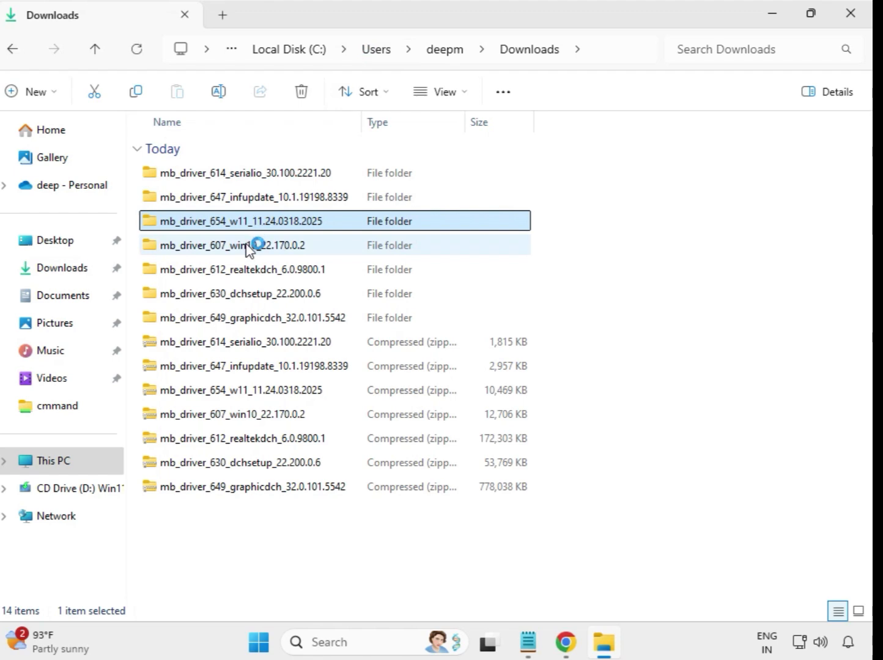
{"action": "double_click", "coordinate": [255, 246]}
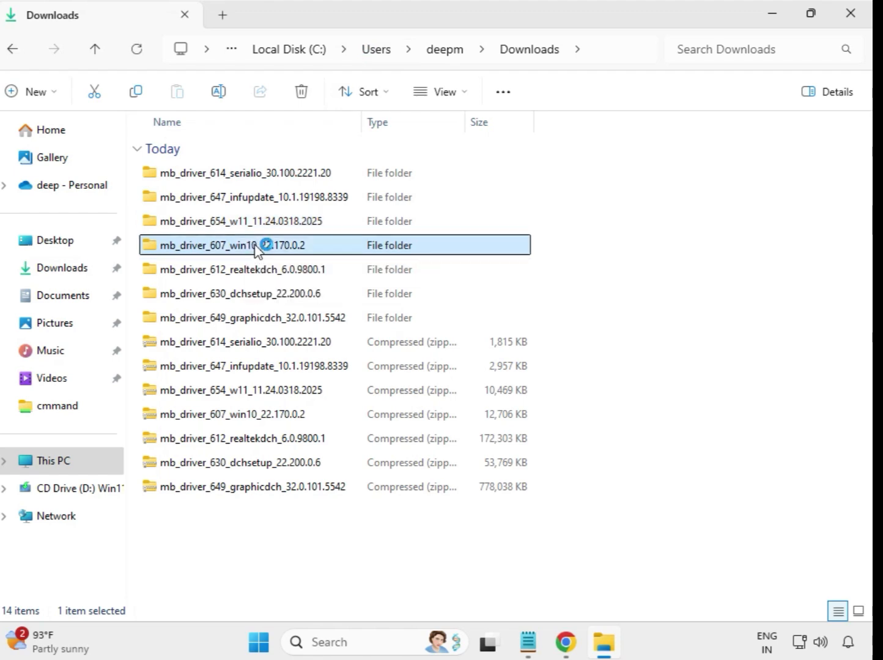
{"action": "left_click", "coordinate": [245, 182]}
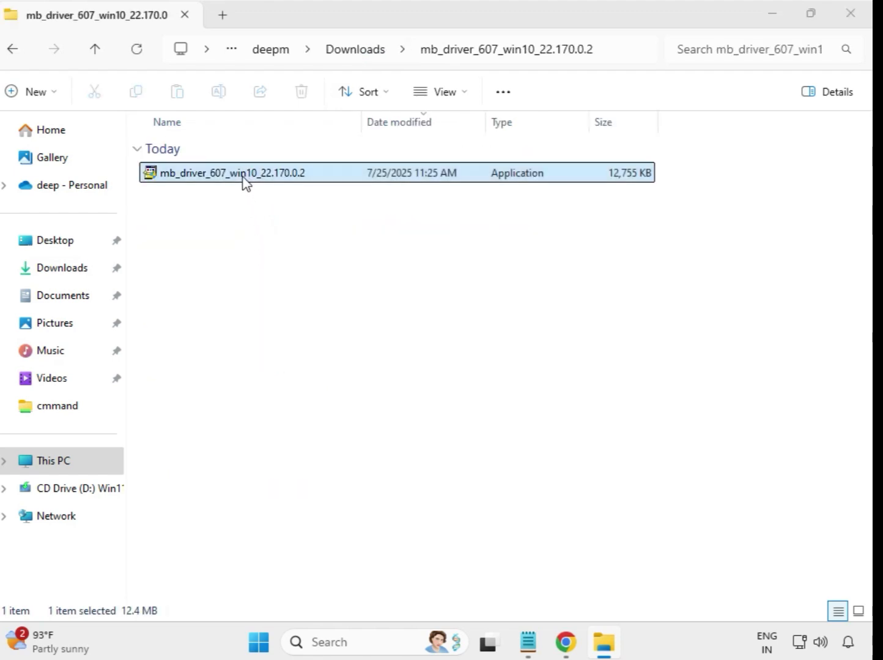
{"action": "right_click", "coordinate": [243, 177]}
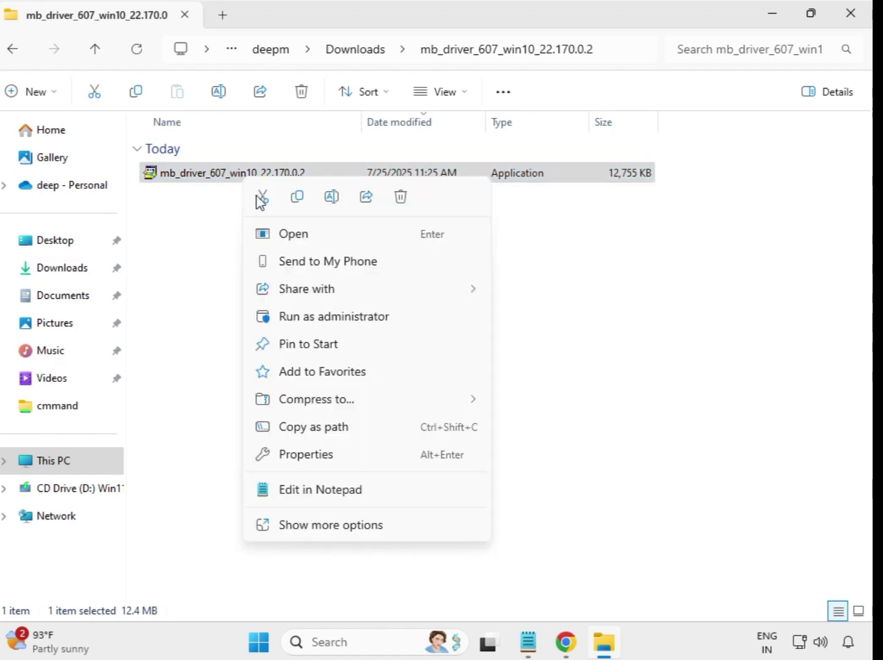
{"action": "left_click", "coordinate": [317, 317]}
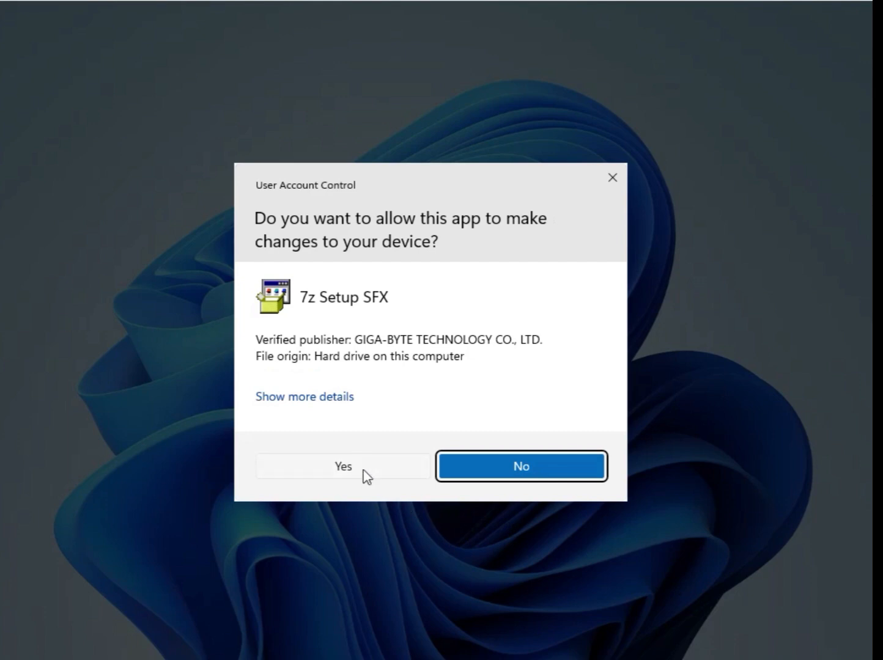
{"action": "left_click", "coordinate": [362, 470]}
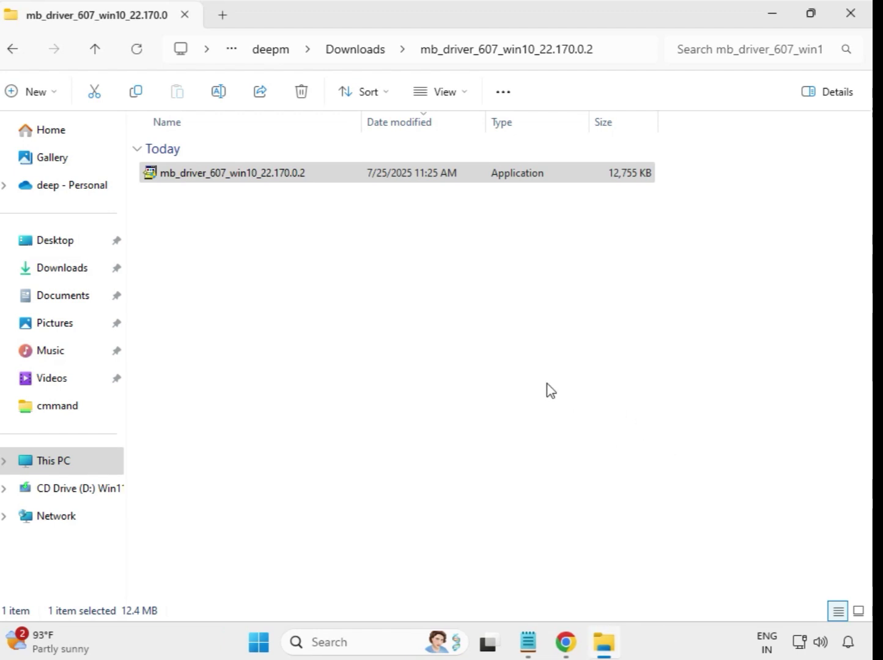
Step: Run the Realtek HD Audio 6.0.9800.1 installer from mb_driver_612_realtekdch as administrator
{"action": "left_click", "coordinate": [354, 50]}
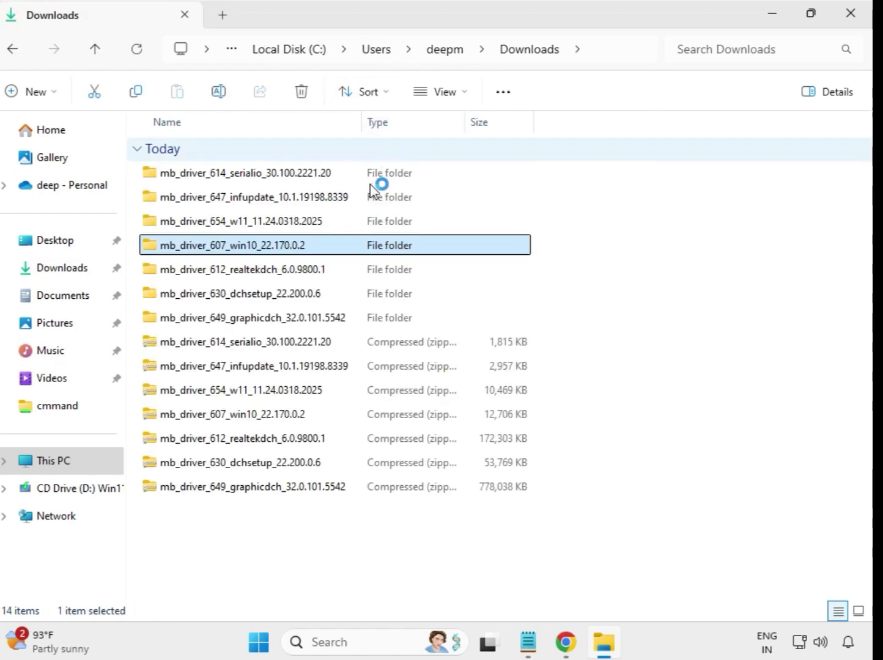
{"action": "left_click", "coordinate": [299, 273]}
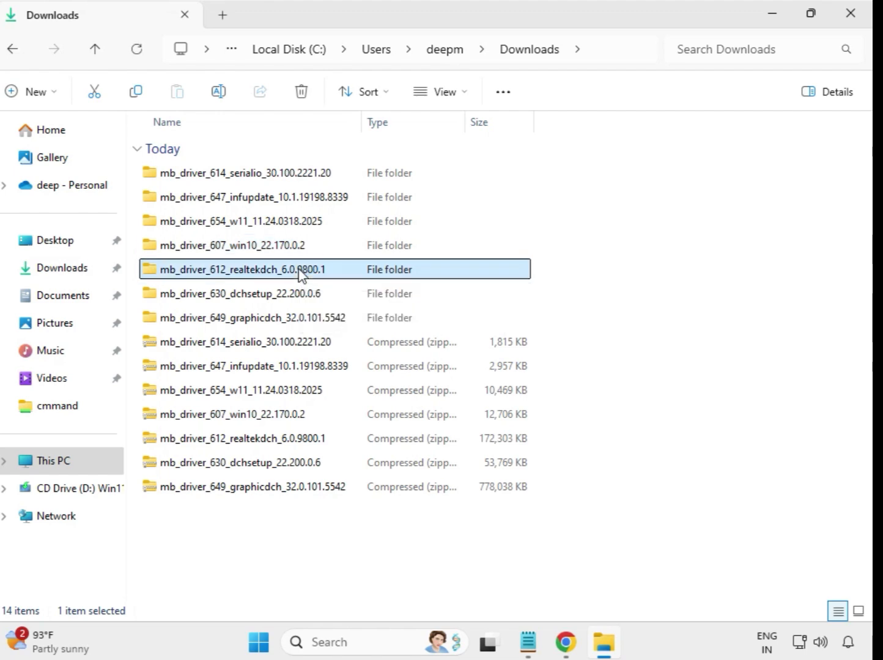
{"action": "double_click", "coordinate": [353, 275]}
{"action": "left_click", "coordinate": [273, 180]}
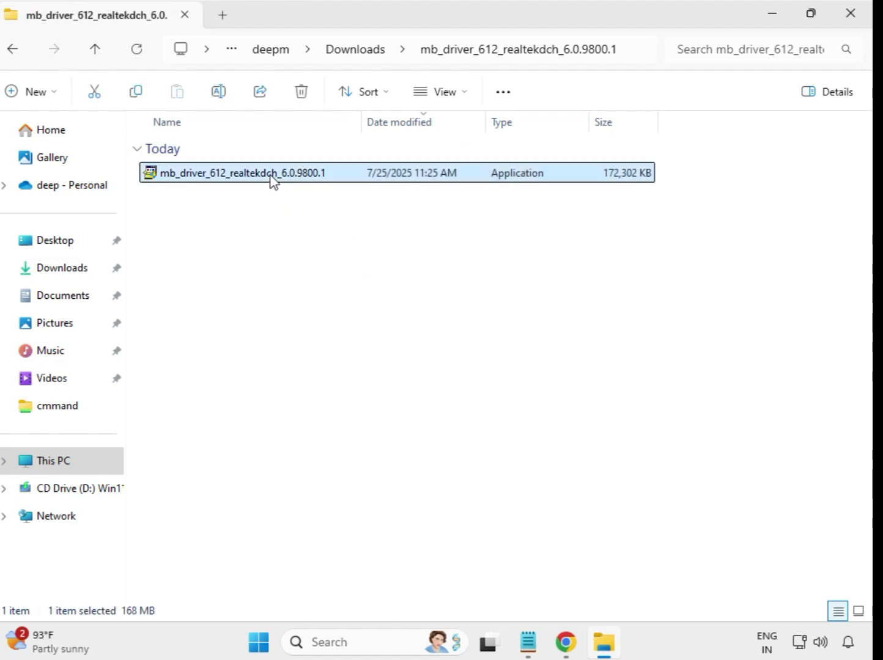
{"action": "right_click", "coordinate": [273, 178]}
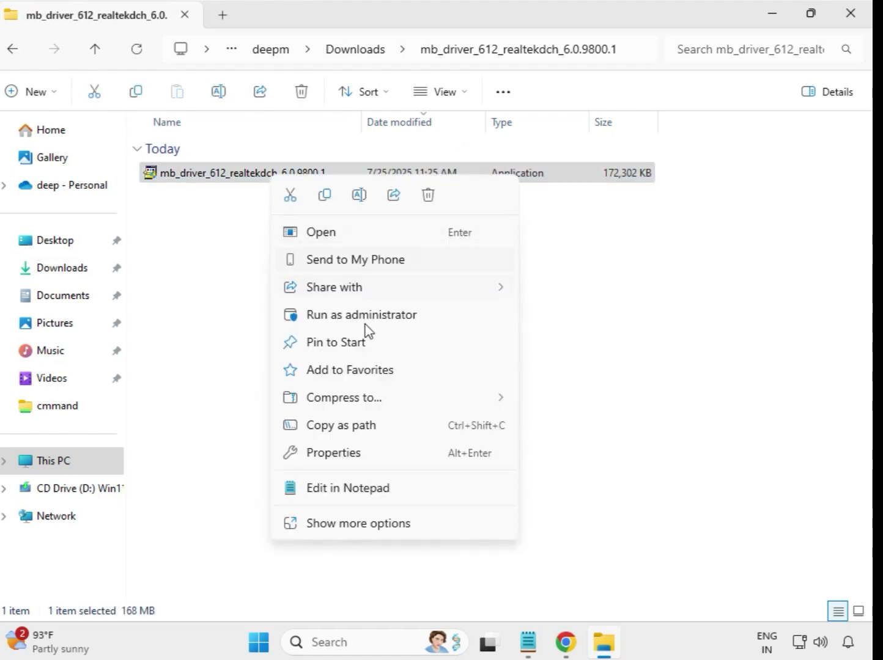
{"action": "left_click", "coordinate": [380, 323]}
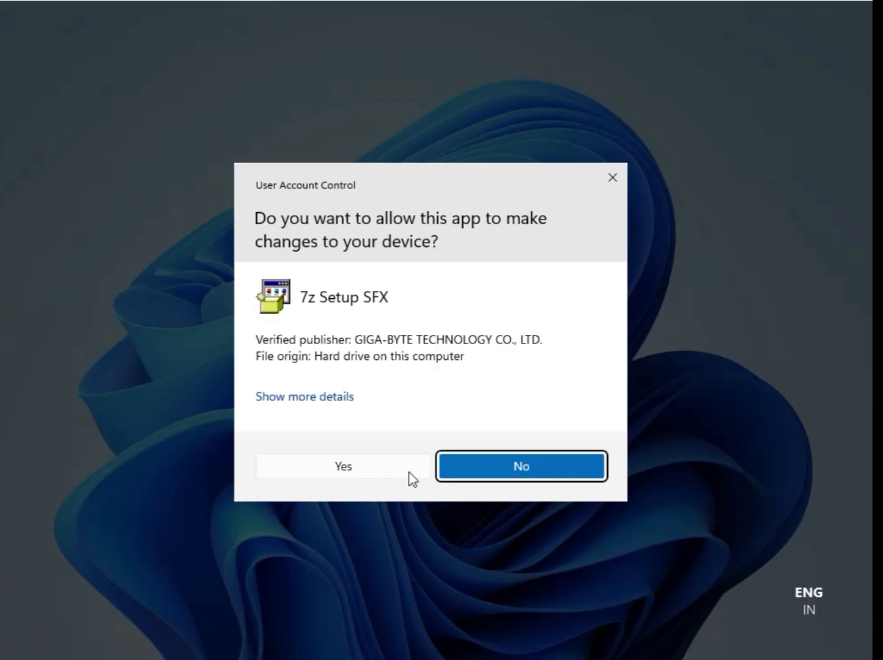
{"action": "left_click", "coordinate": [360, 465]}
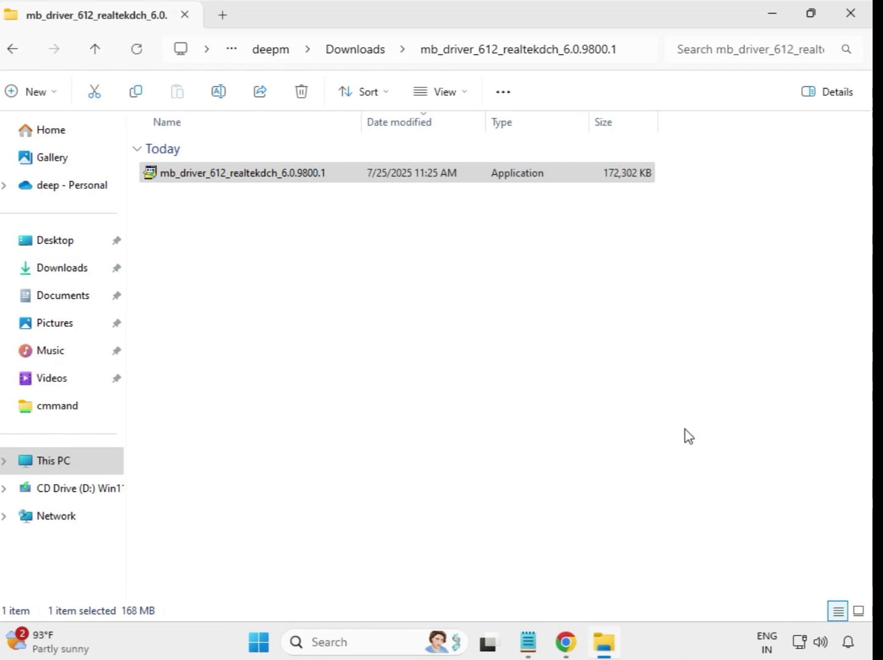
Step: Run the Intel WiFi 22.200.0.6 installer from mb_driver_630_dchsetup_22.200.0.6 as administrator
{"action": "left_click", "coordinate": [358, 56]}
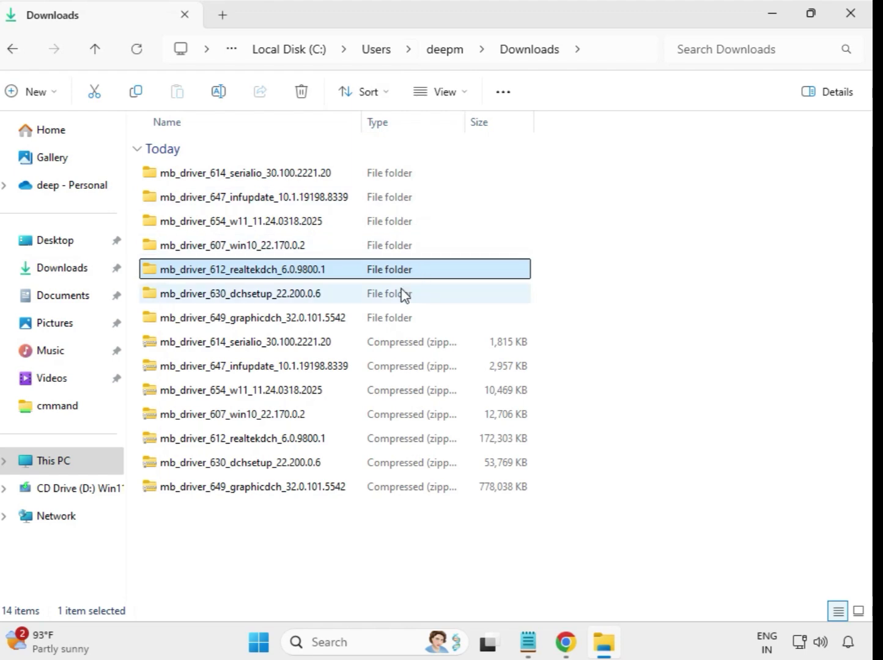
{"action": "left_click", "coordinate": [292, 301]}
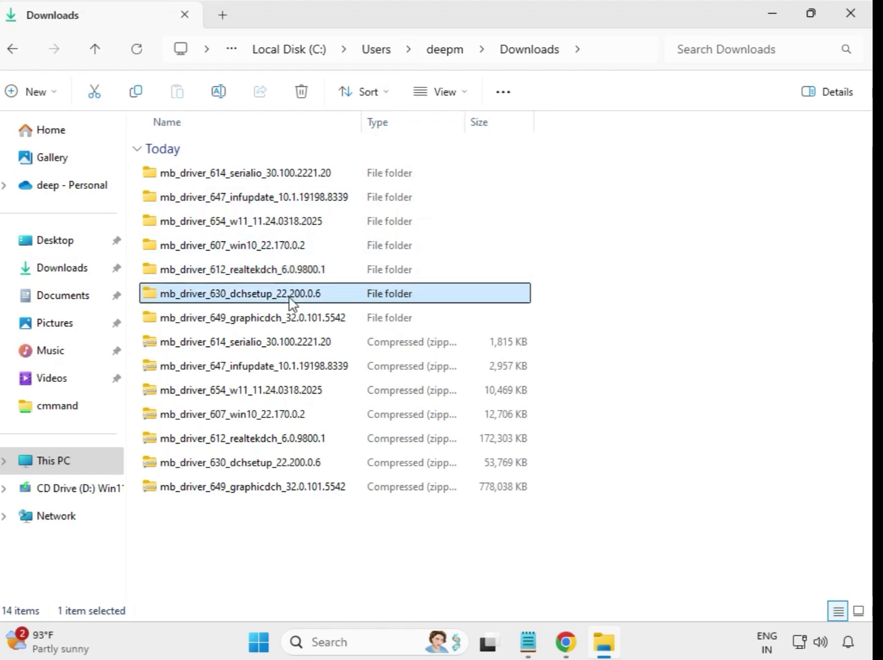
{"action": "left_click", "coordinate": [295, 321]}
{"action": "left_click", "coordinate": [295, 299]}
{"action": "double_click", "coordinate": [283, 294]}
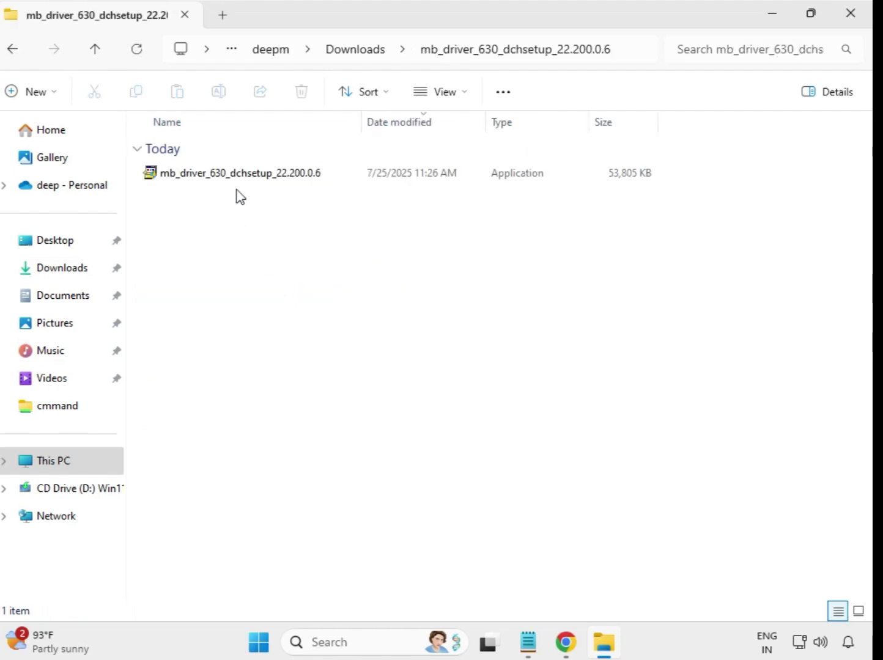
{"action": "left_click", "coordinate": [237, 178]}
{"action": "right_click", "coordinate": [238, 178]}
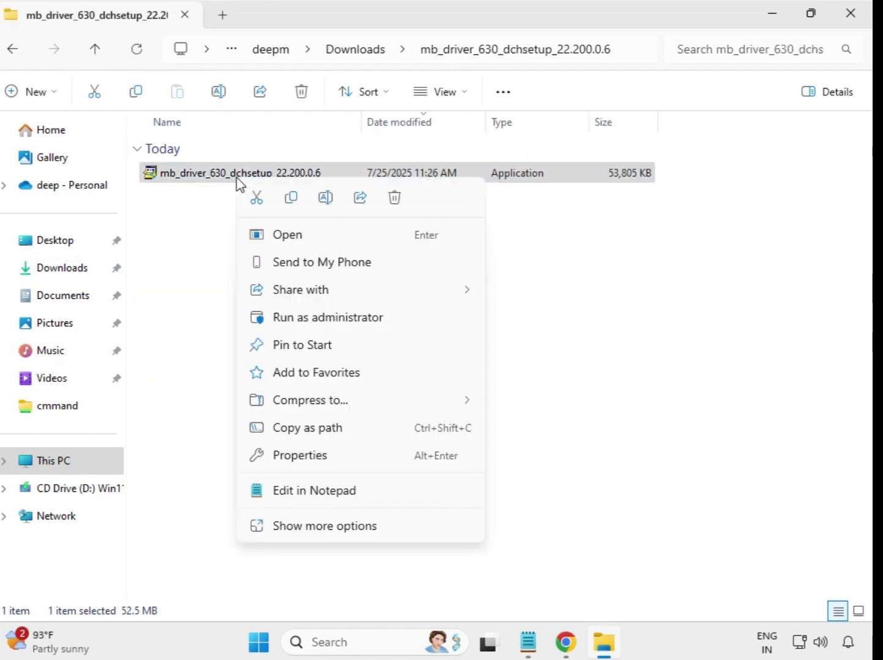
{"action": "left_click", "coordinate": [336, 317]}
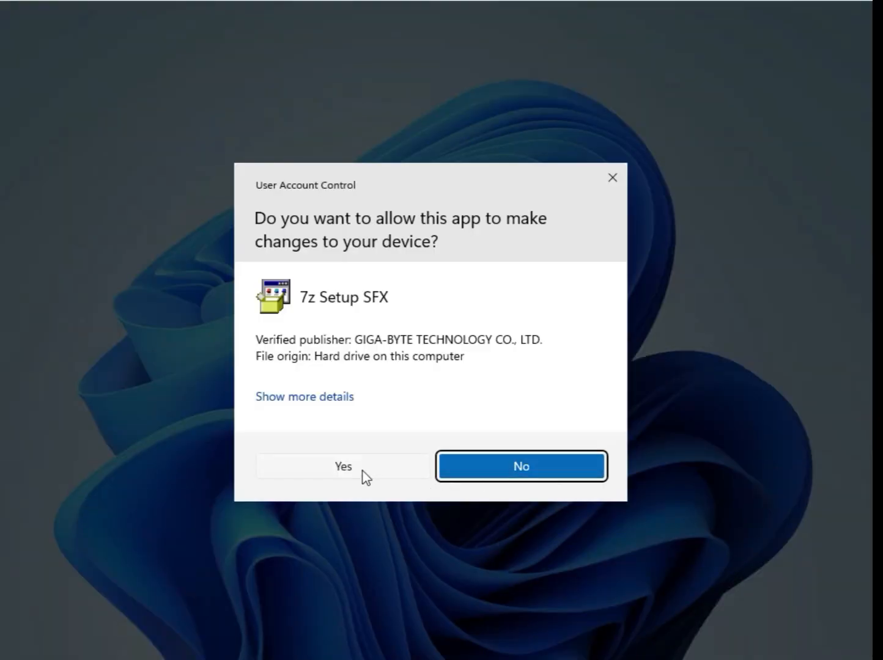
{"action": "left_click", "coordinate": [344, 466]}
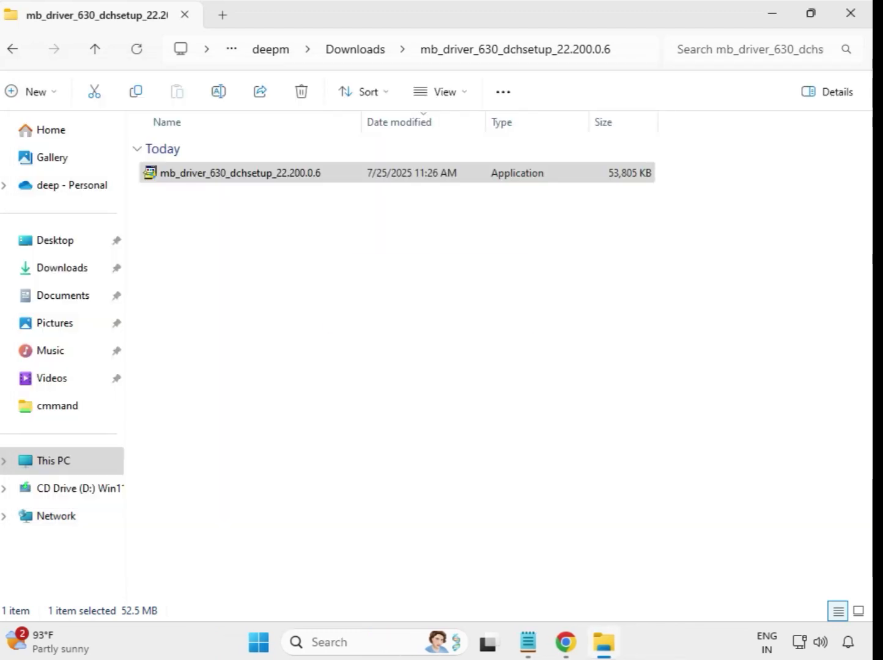
Step: Launch the 759 MB Intel UHD Graphics 32.0.101.5542 installer from mb_driver_649_graphicdch as administrator
{"action": "left_click", "coordinate": [358, 51]}
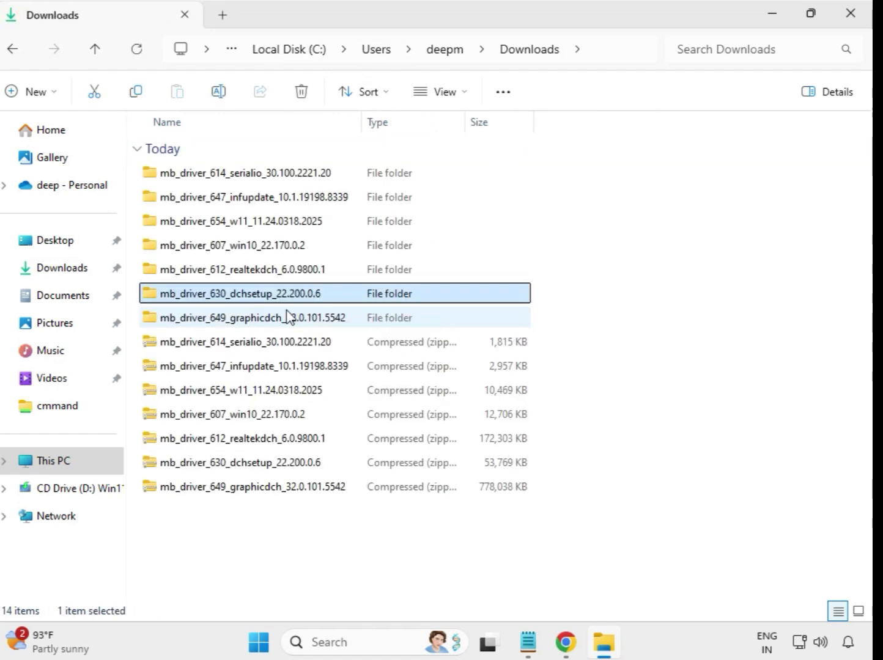
{"action": "left_click", "coordinate": [269, 317]}
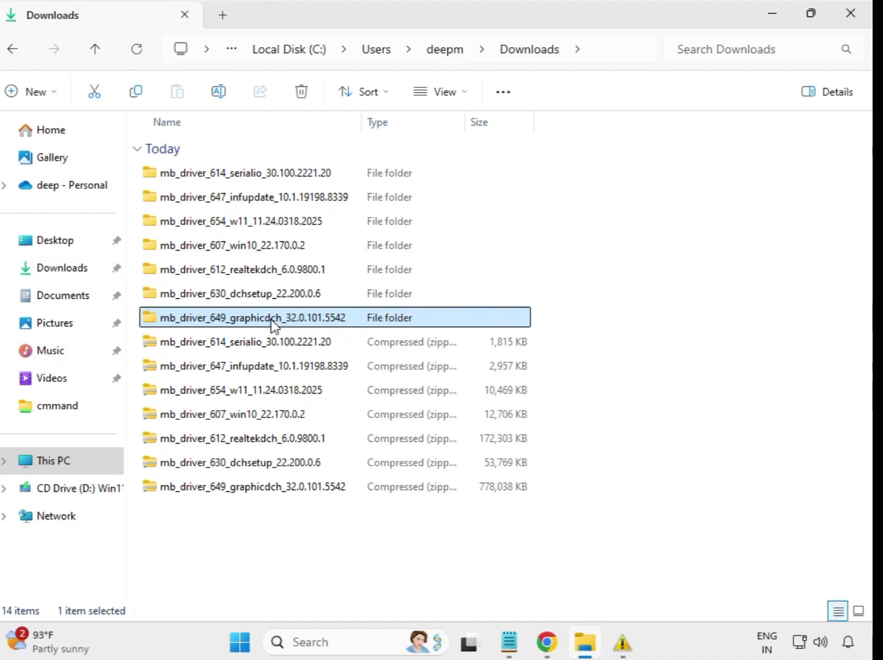
{"action": "double_click", "coordinate": [272, 321]}
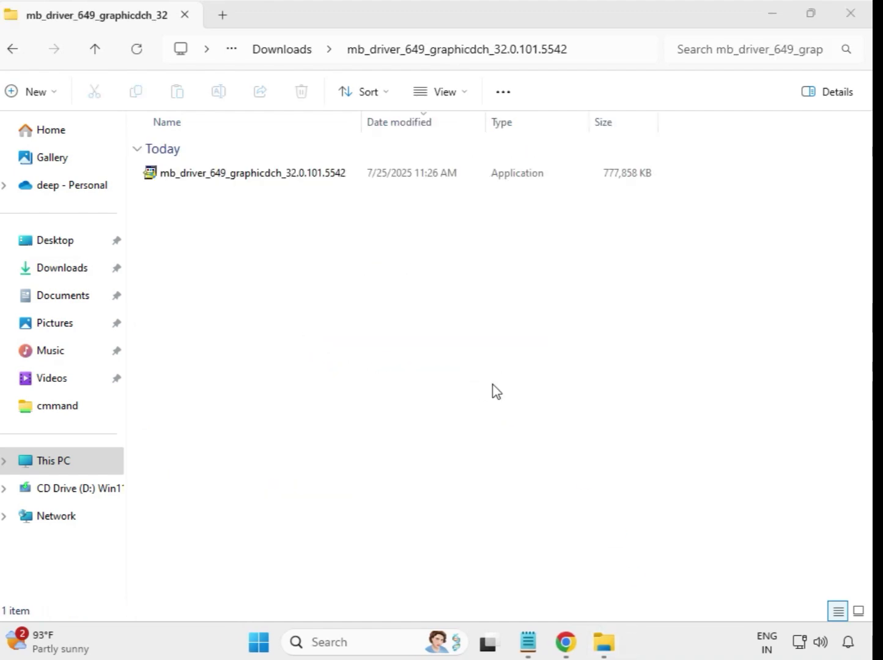
{"action": "left_click", "coordinate": [289, 176]}
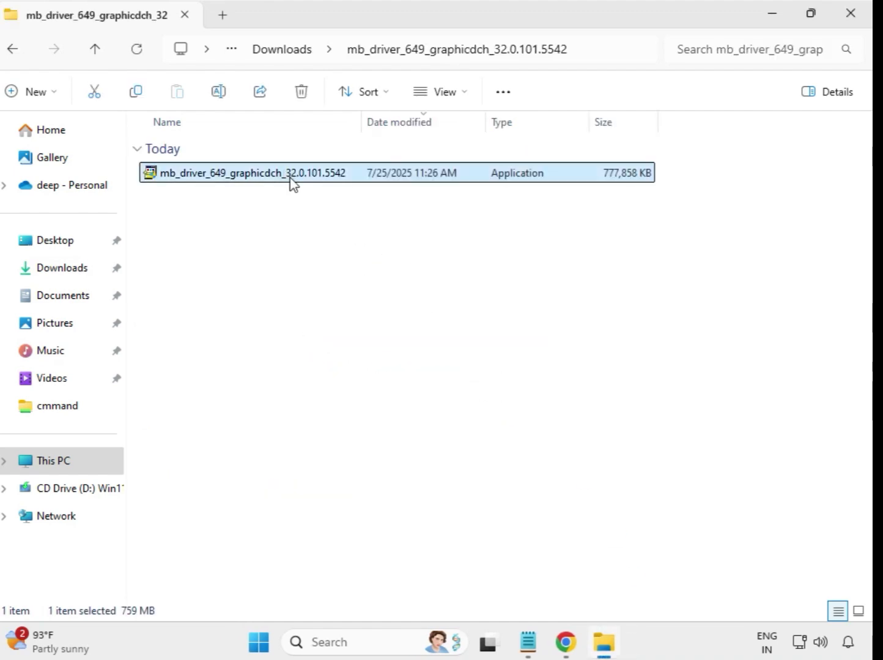
{"action": "right_click", "coordinate": [291, 179]}
{"action": "left_click", "coordinate": [373, 310]}
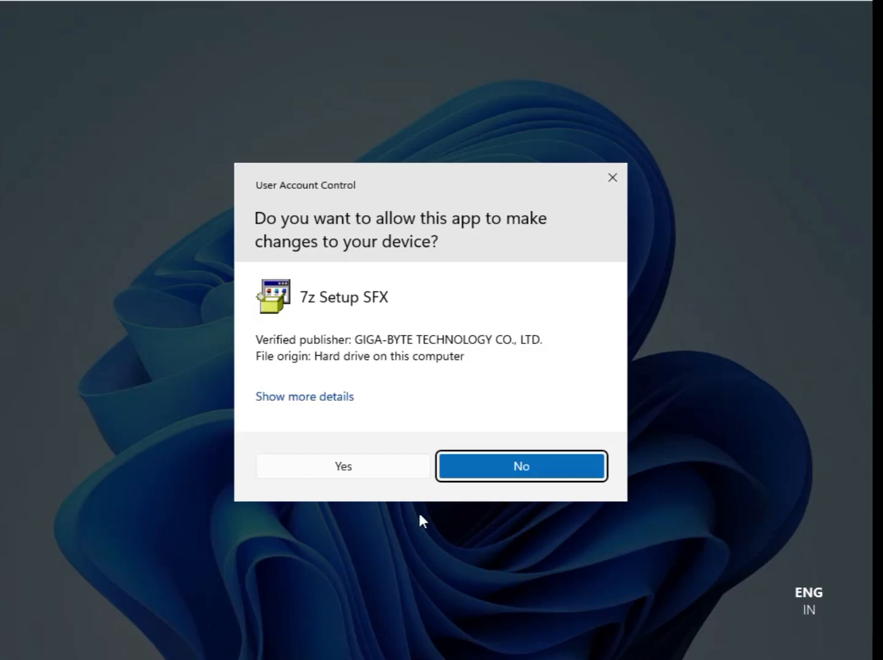
{"action": "left_click", "coordinate": [349, 466]}
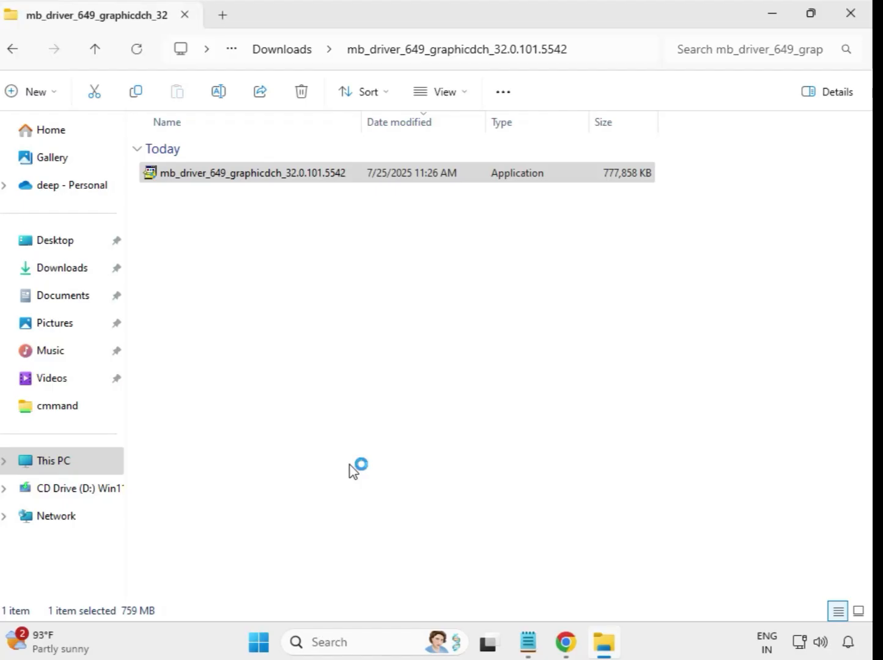